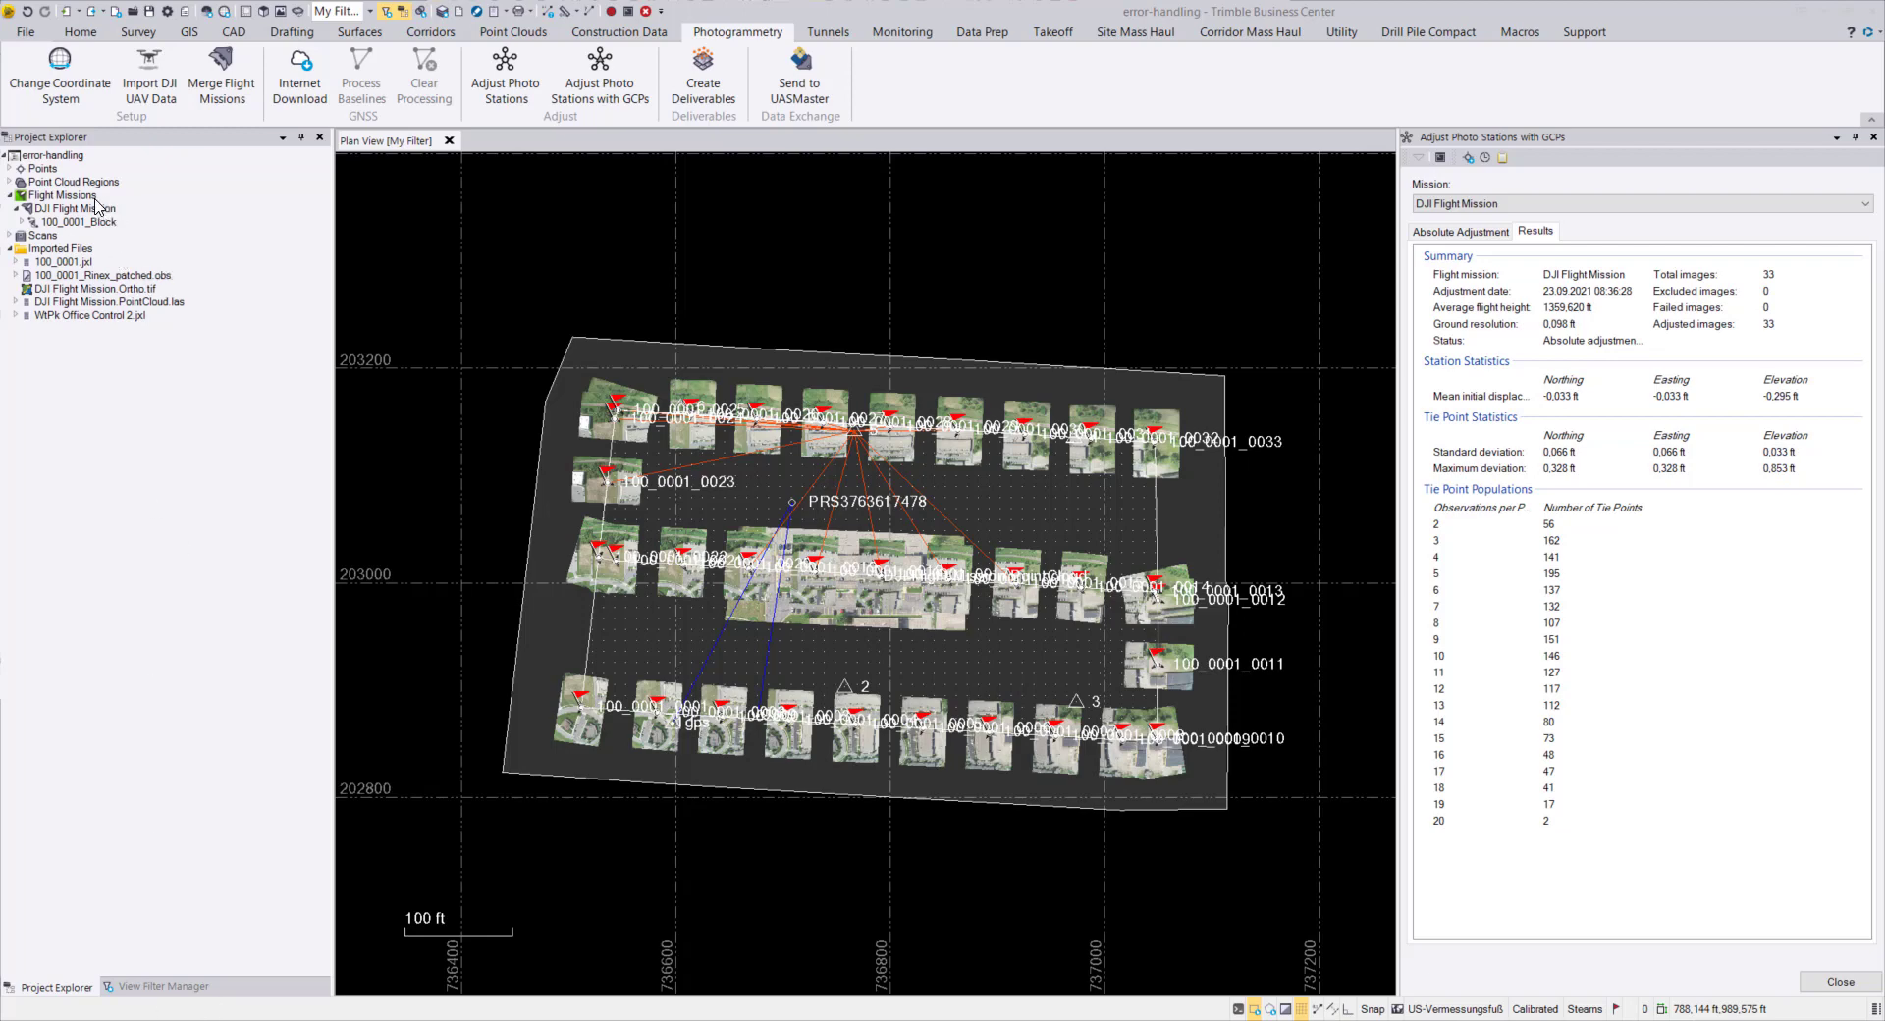
# Step: Create a Point List report for photo station points 100_0001_0001 through 100_0001_0033, and review its coordinates and export formats
pyautogui.click(11, 169)
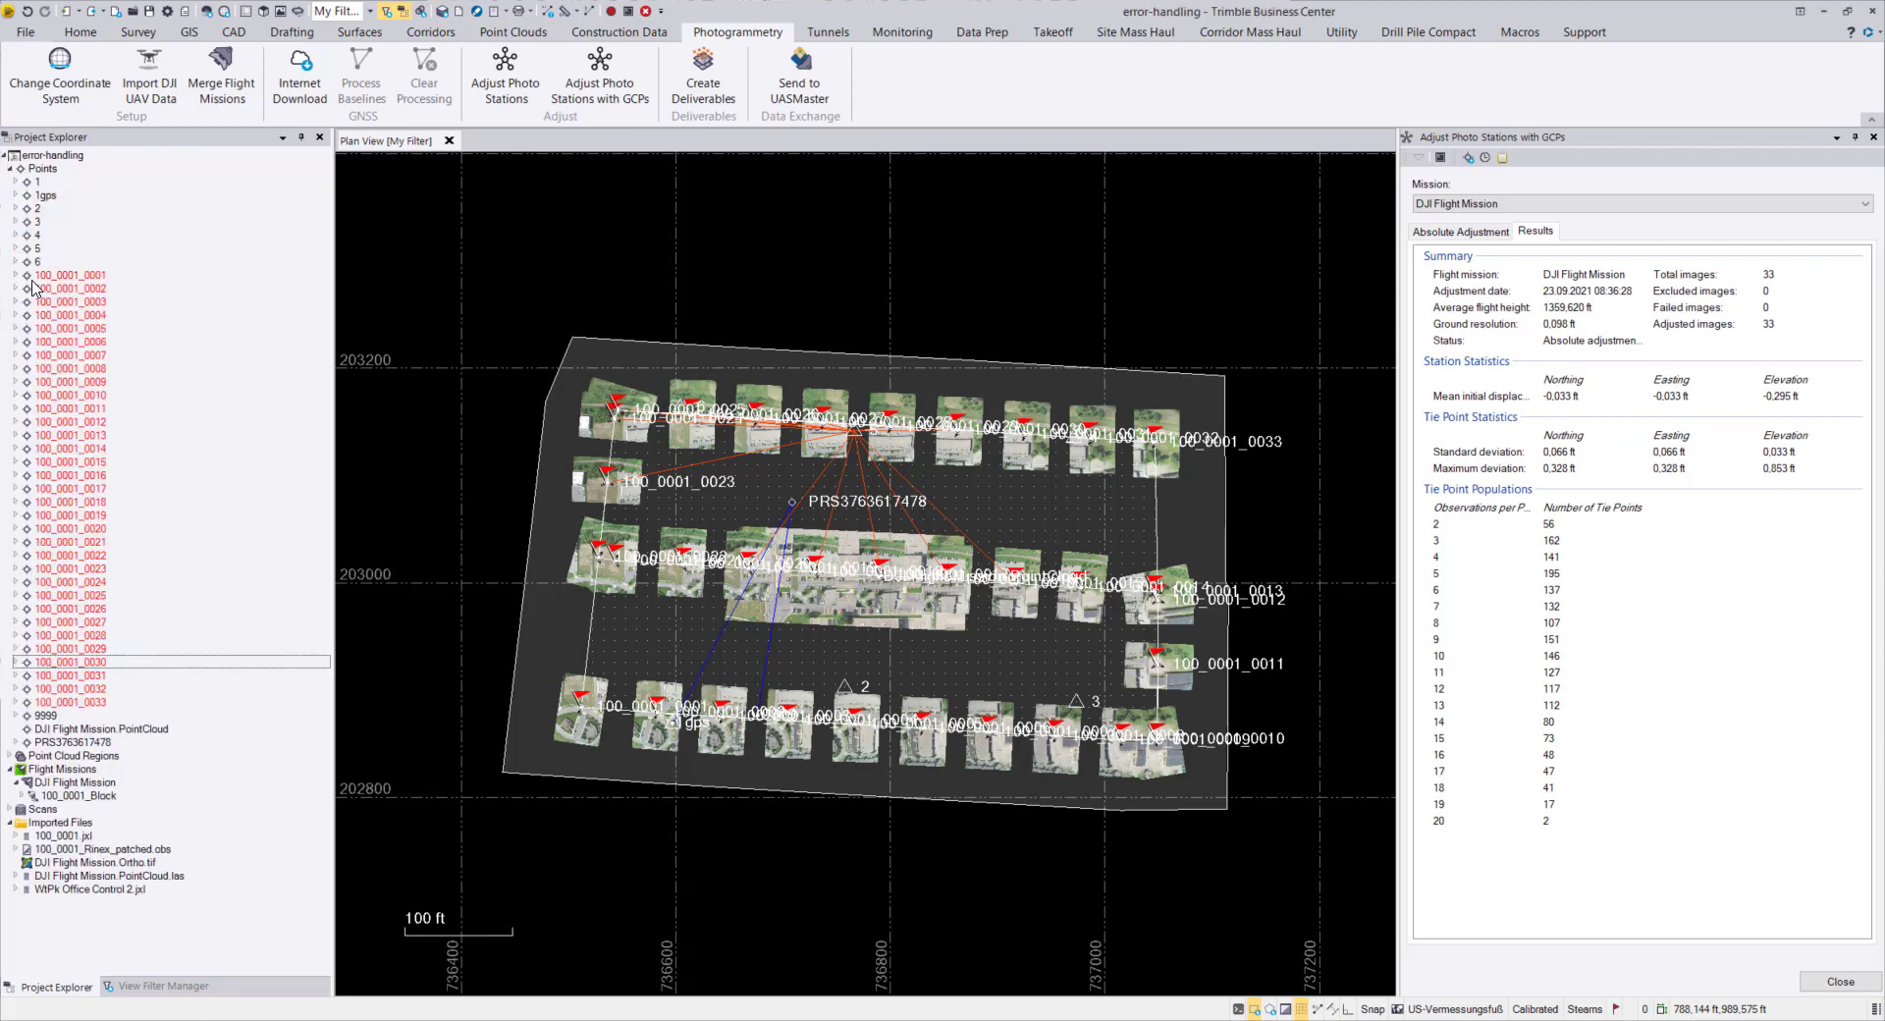
pyautogui.click(101, 276)
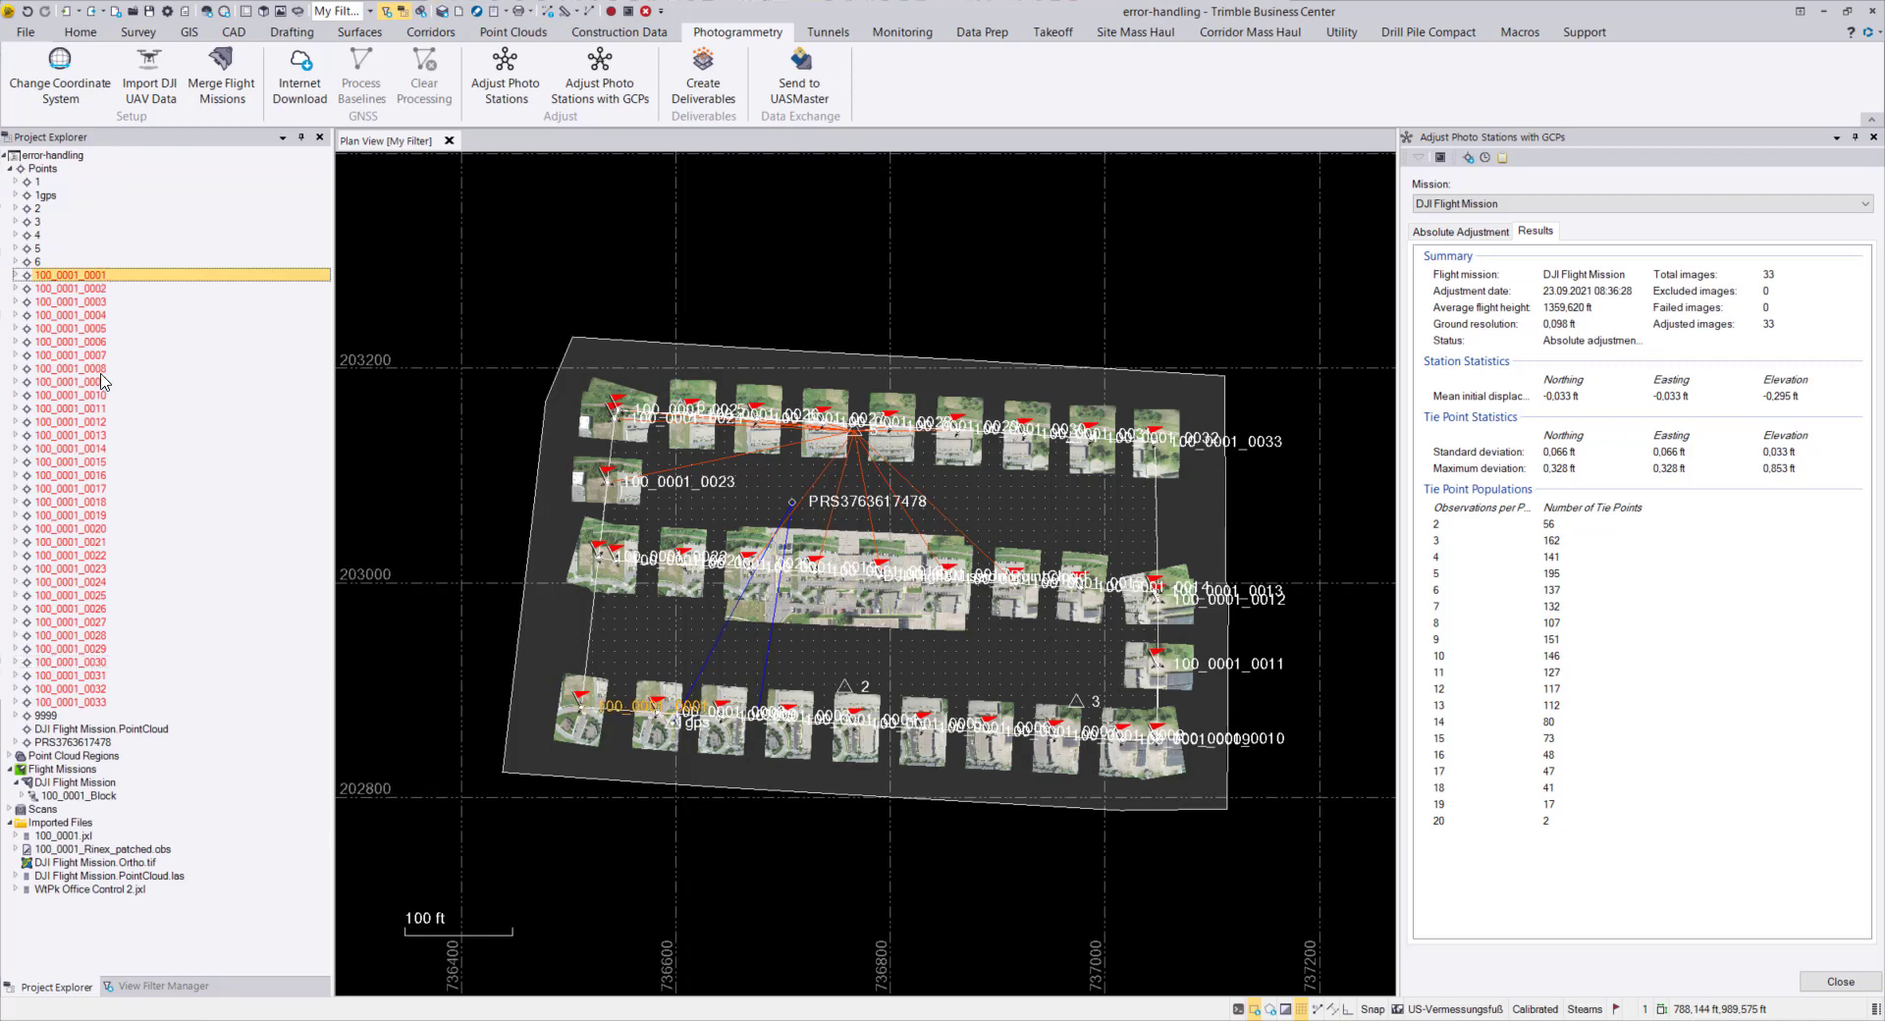
pyautogui.keyDown('shift'); pyautogui.click(102, 703); pyautogui.keyUp('shift')
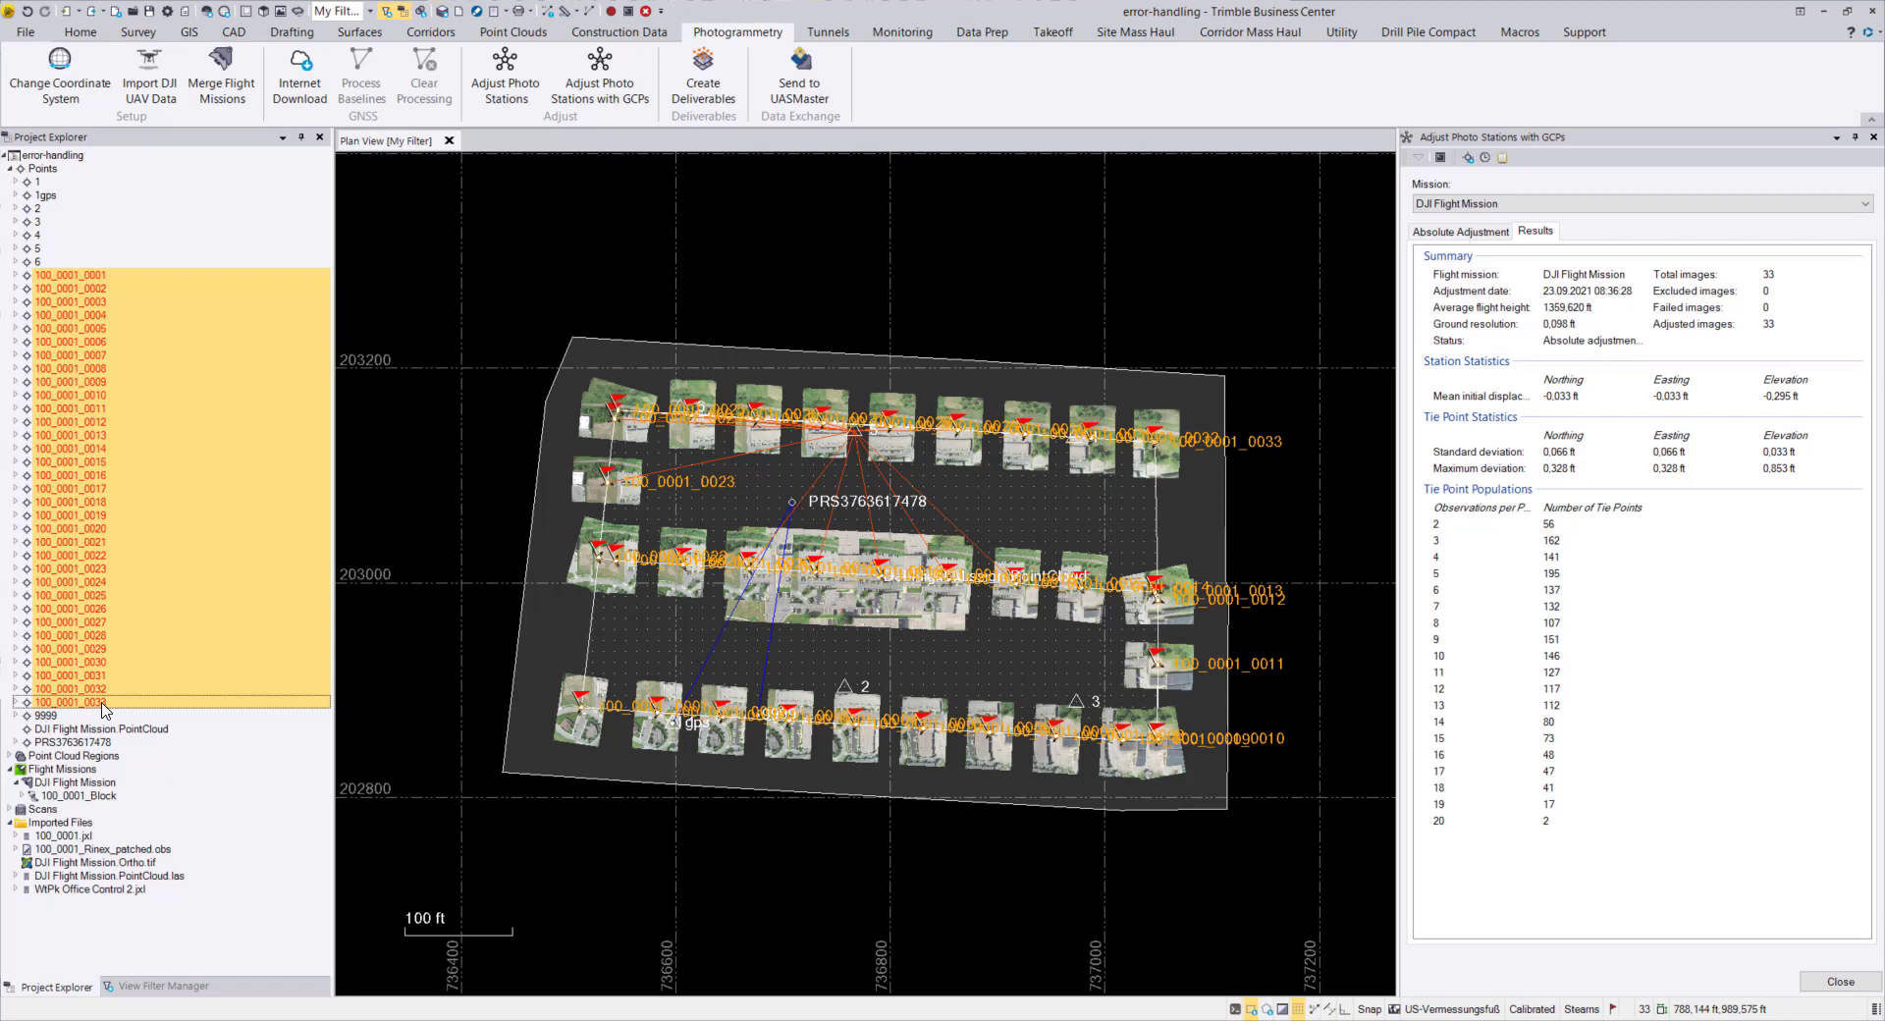
pyautogui.rightClick(130, 544)
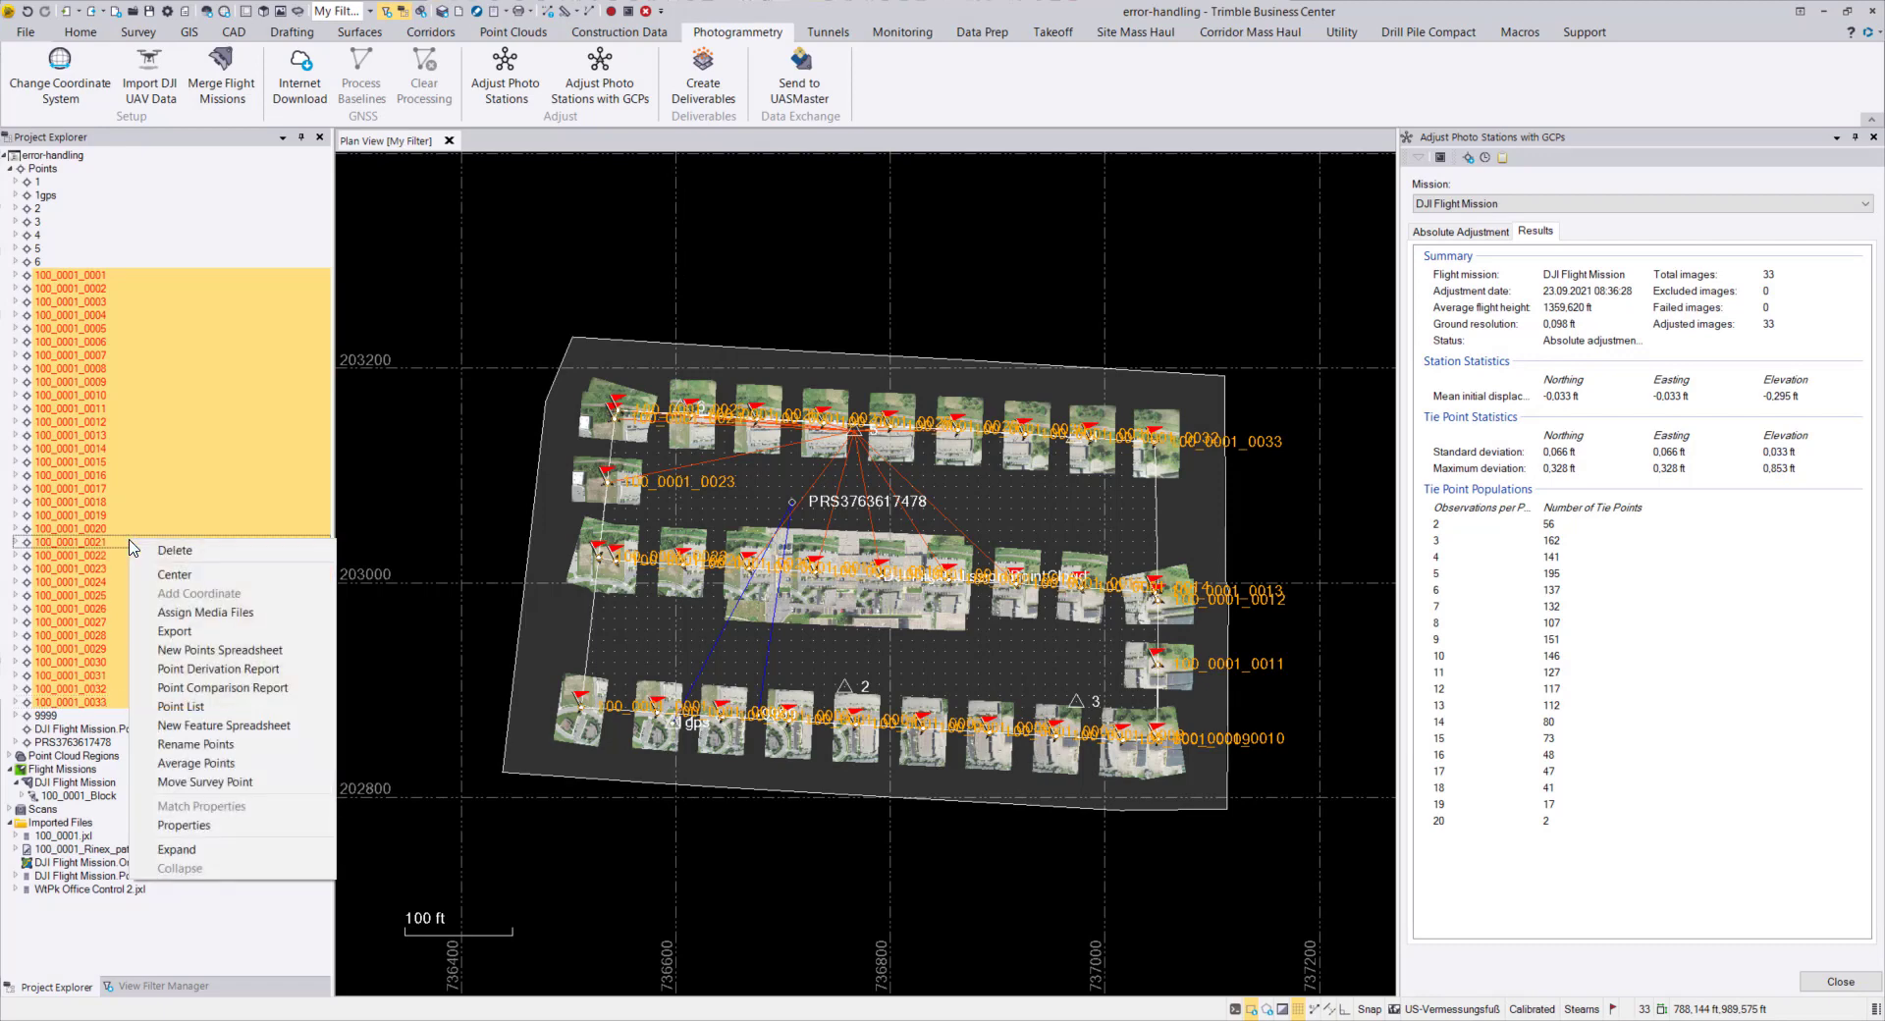
pyautogui.click(181, 706)
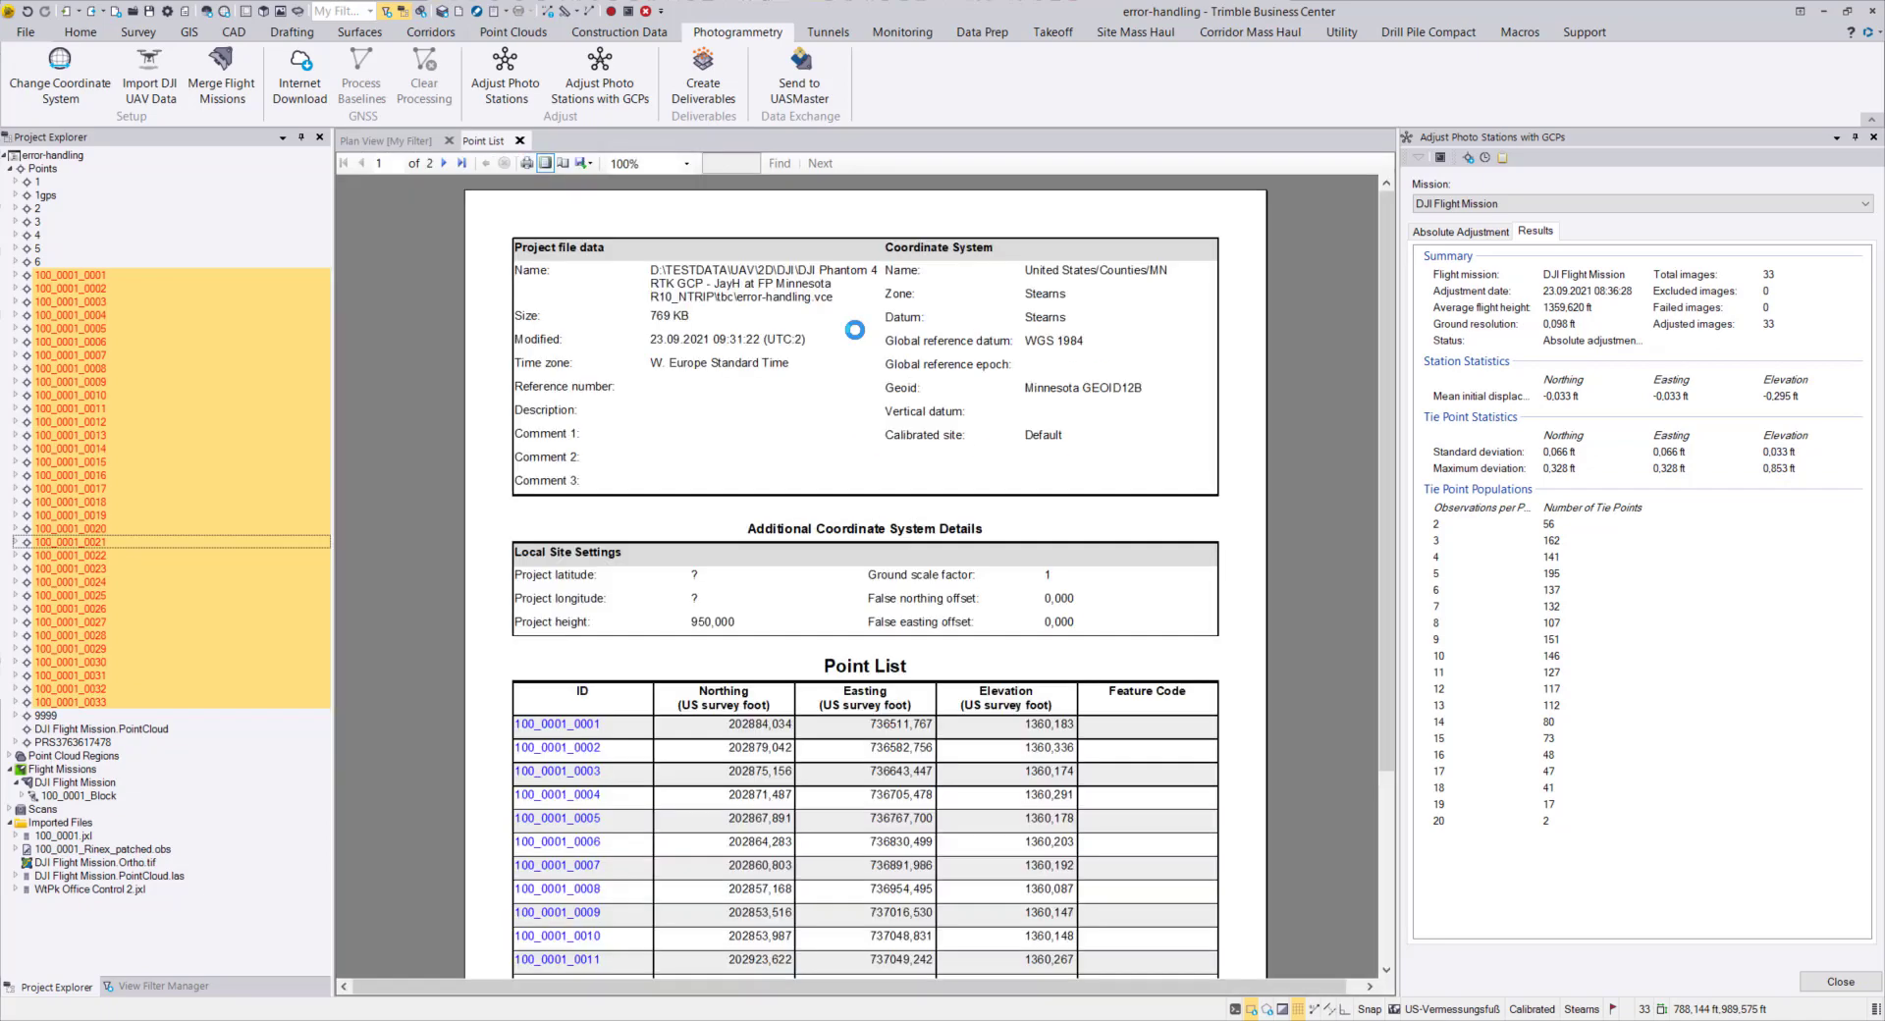
pyautogui.scroll(-5, 1000, 592)
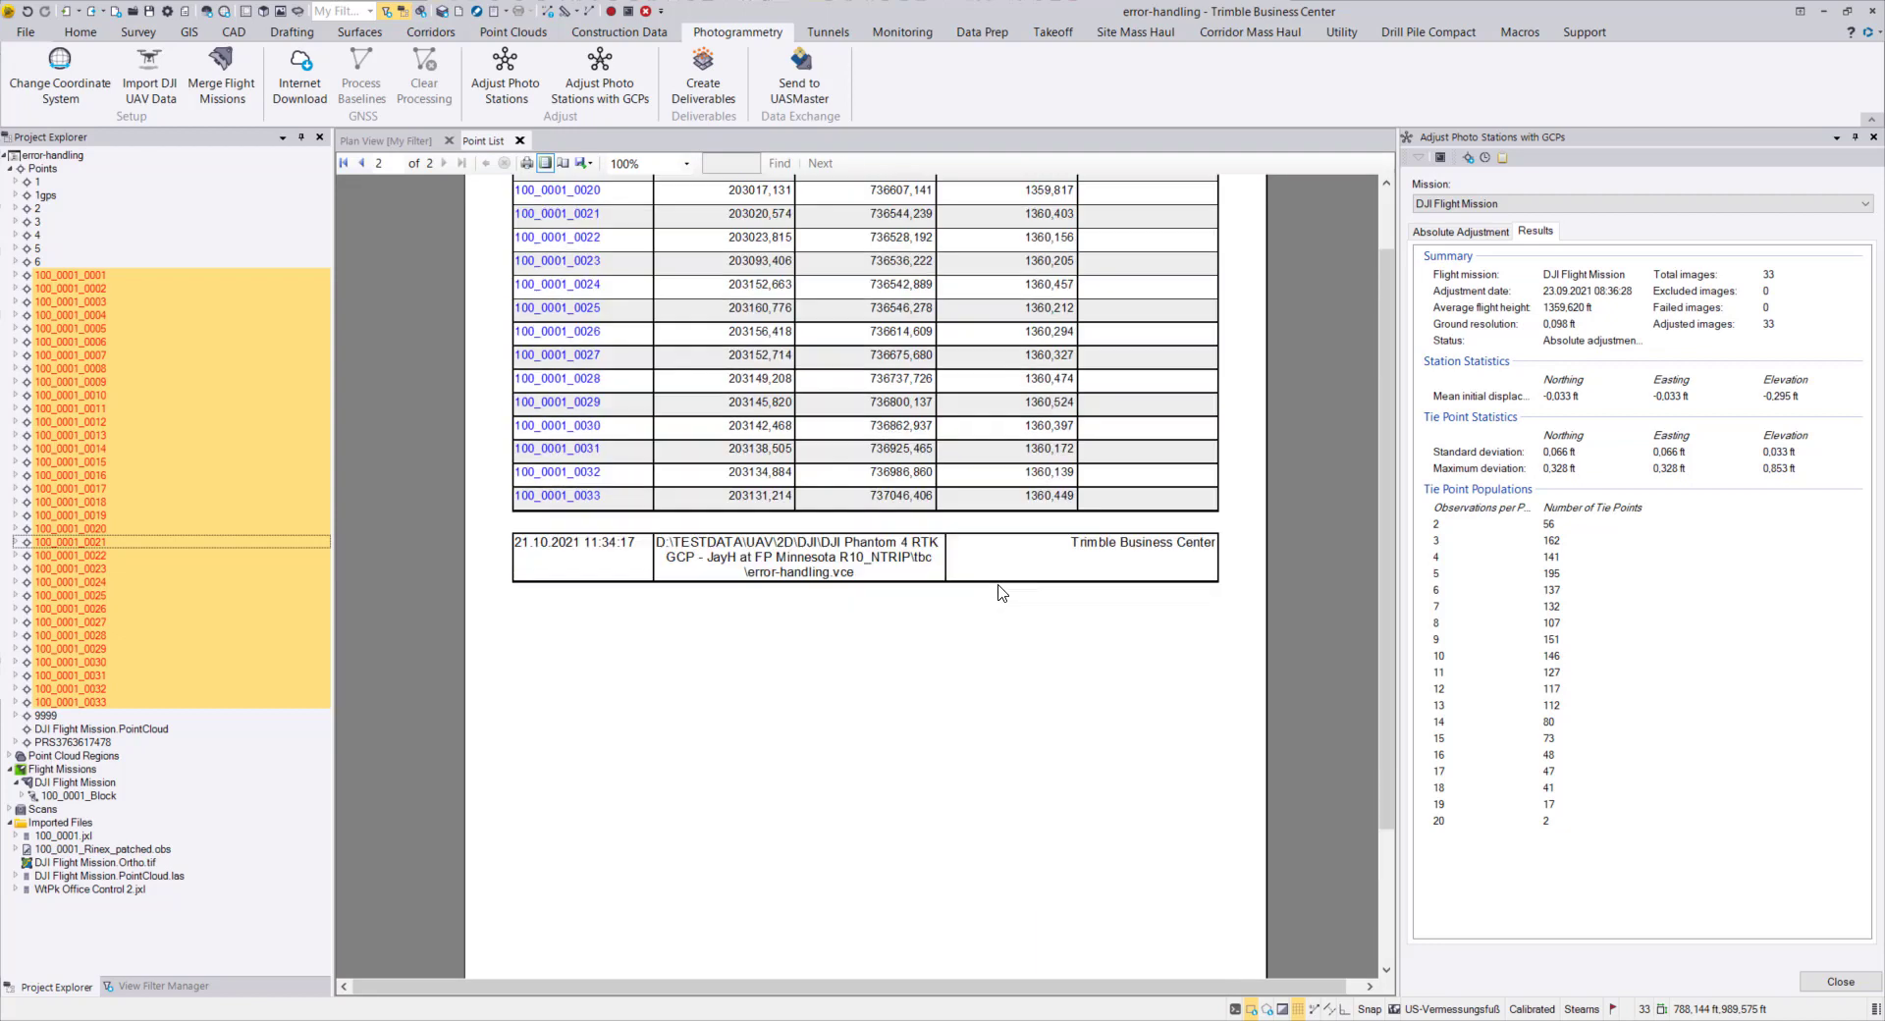
pyautogui.scroll(3, 997, 590)
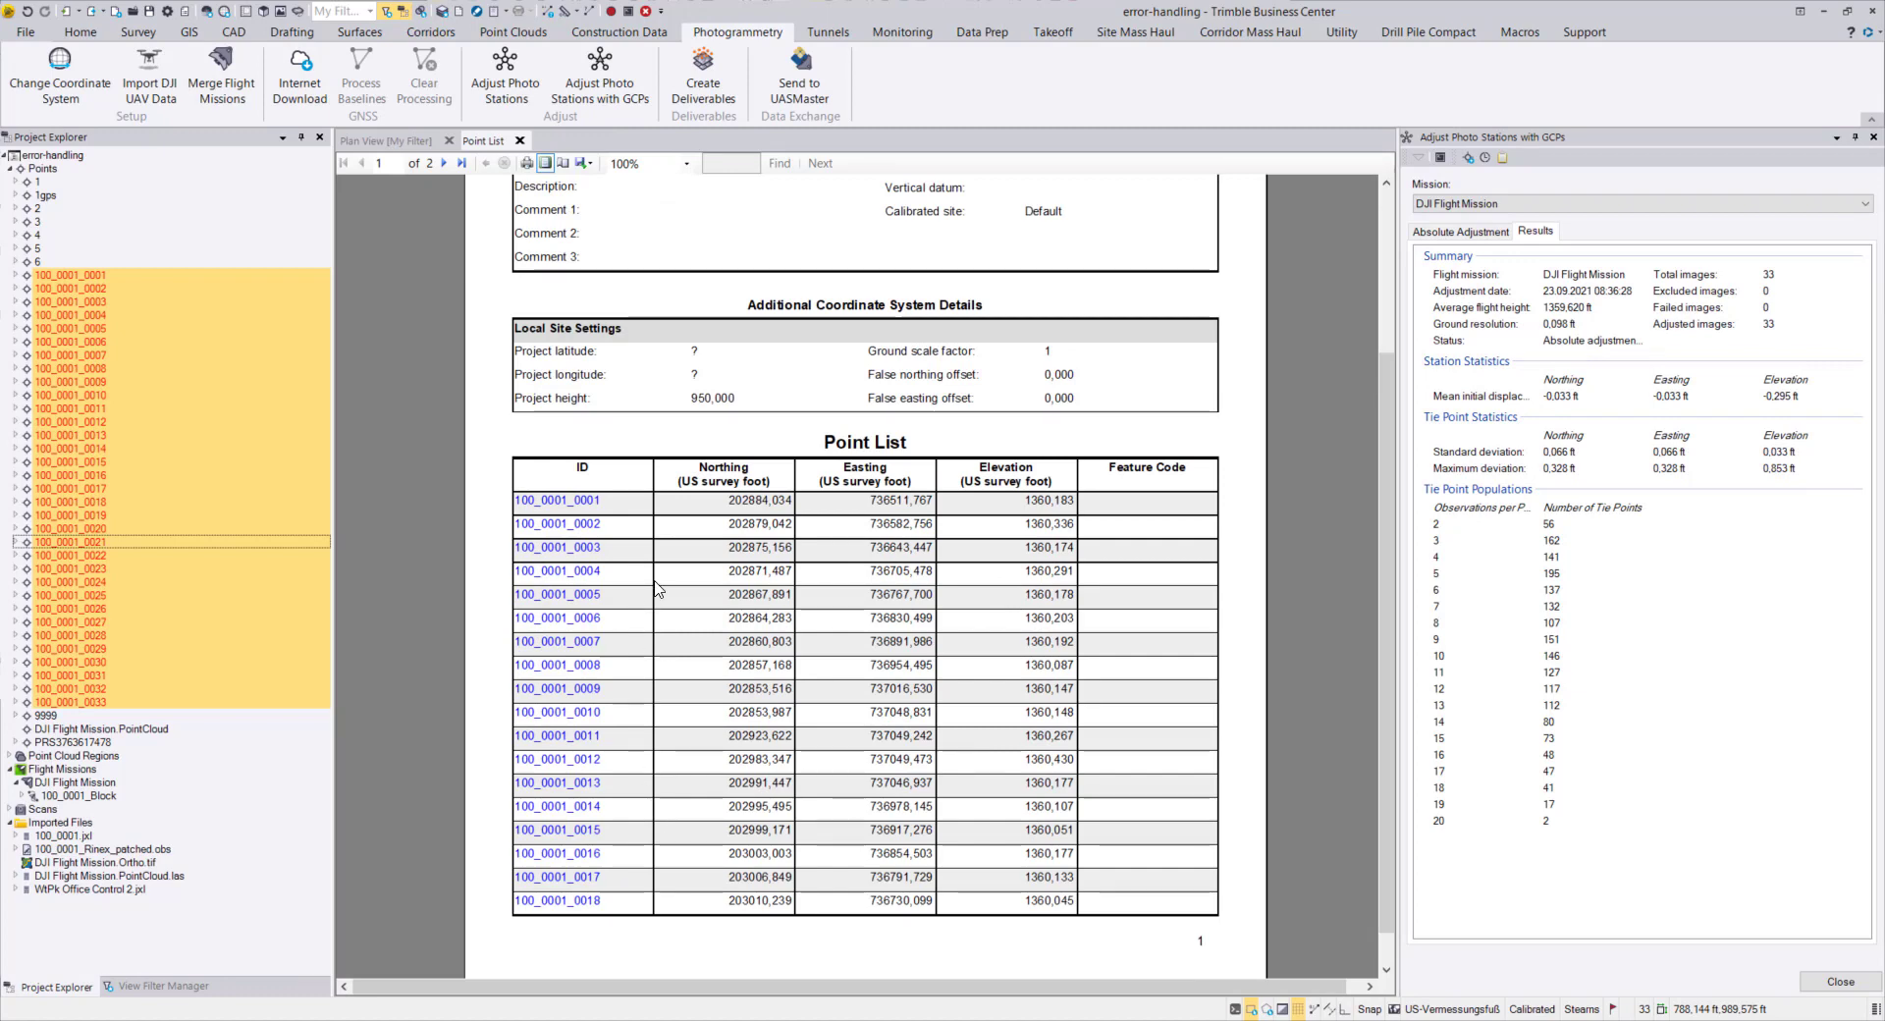
pyautogui.click(587, 164)
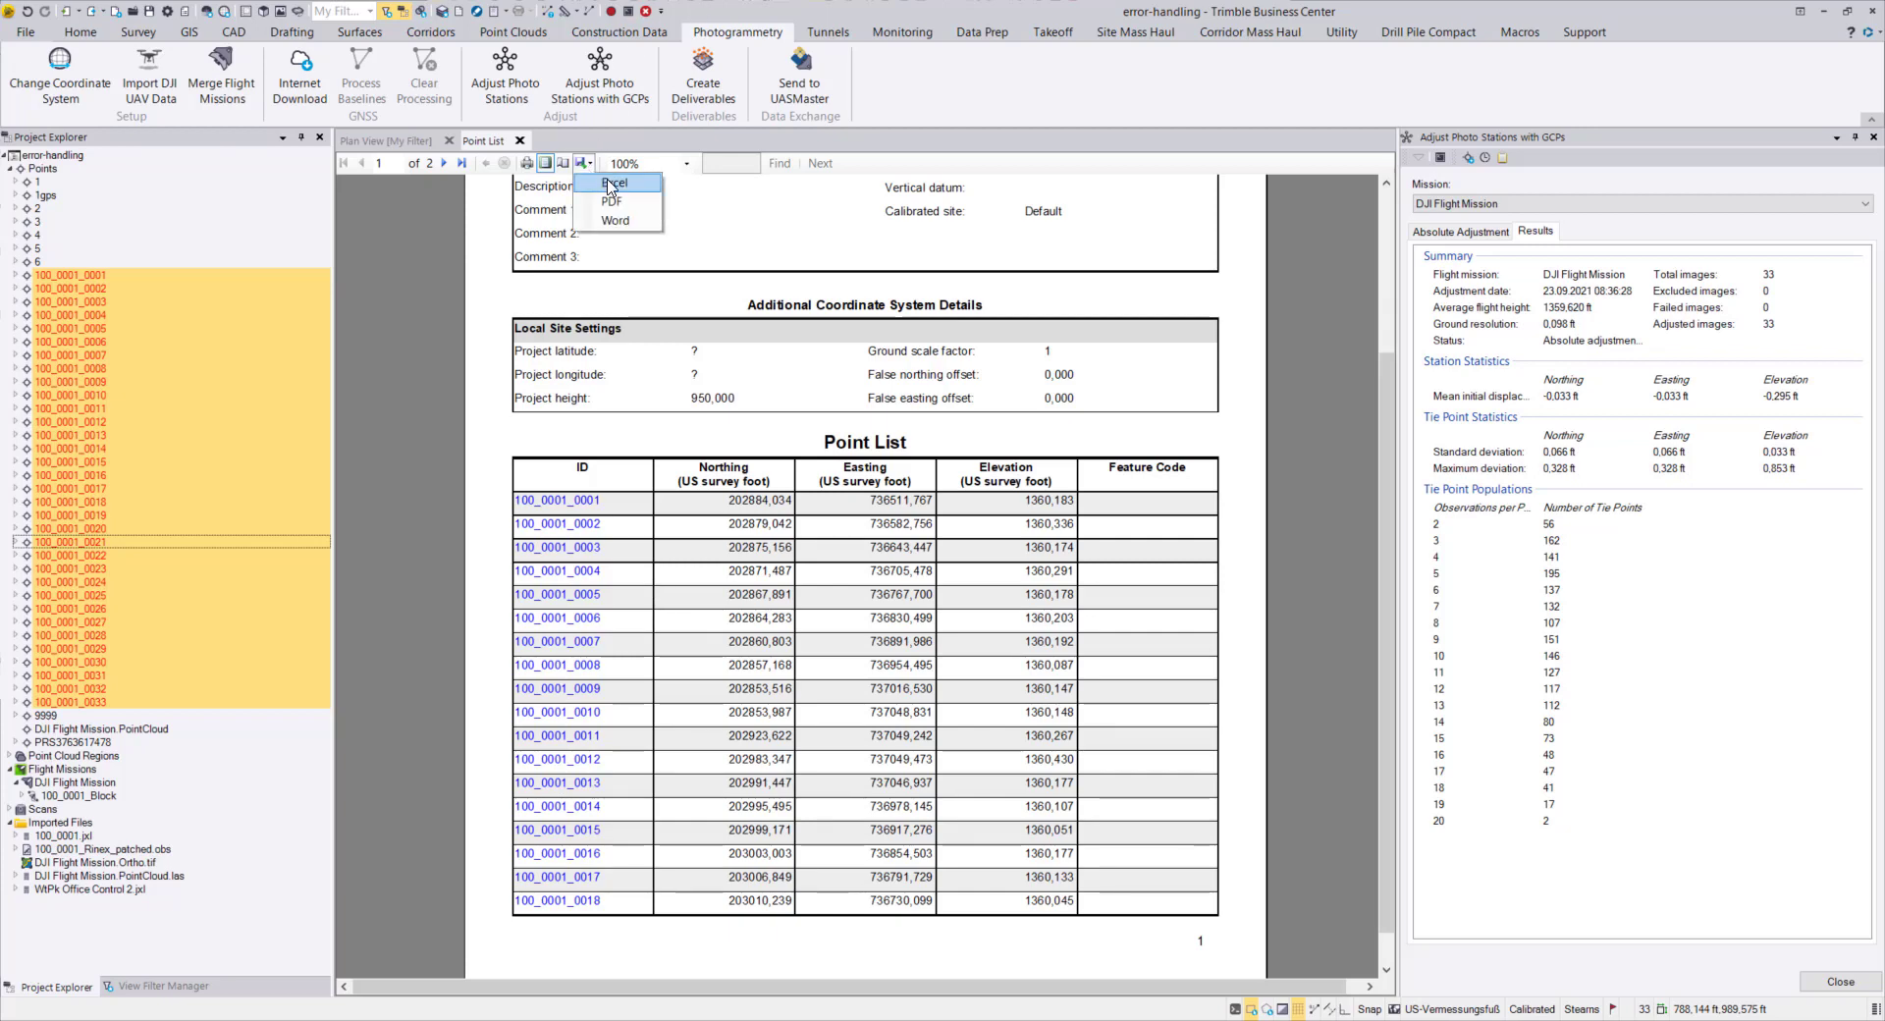
pyautogui.click(1305, 267)
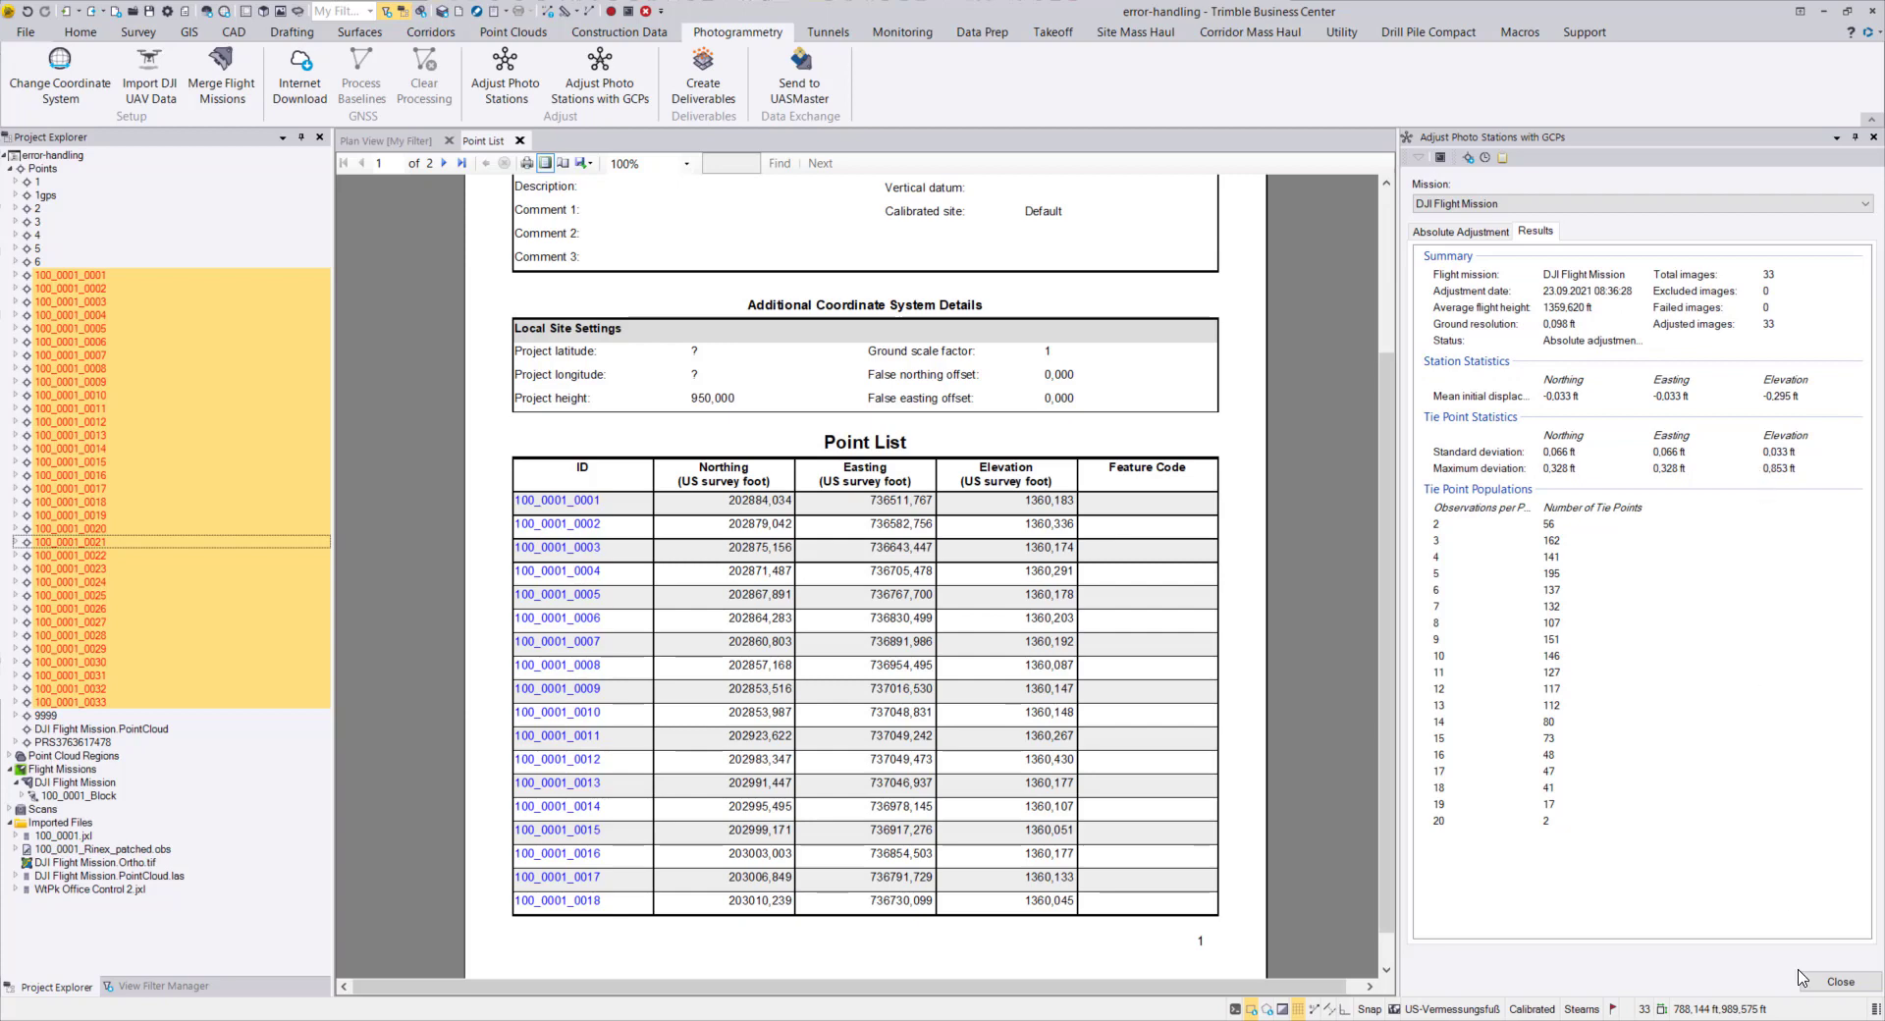
# Step: Close the photo station adjustment results and the Point List report, and clear the point selection
pyautogui.click(1829, 982)
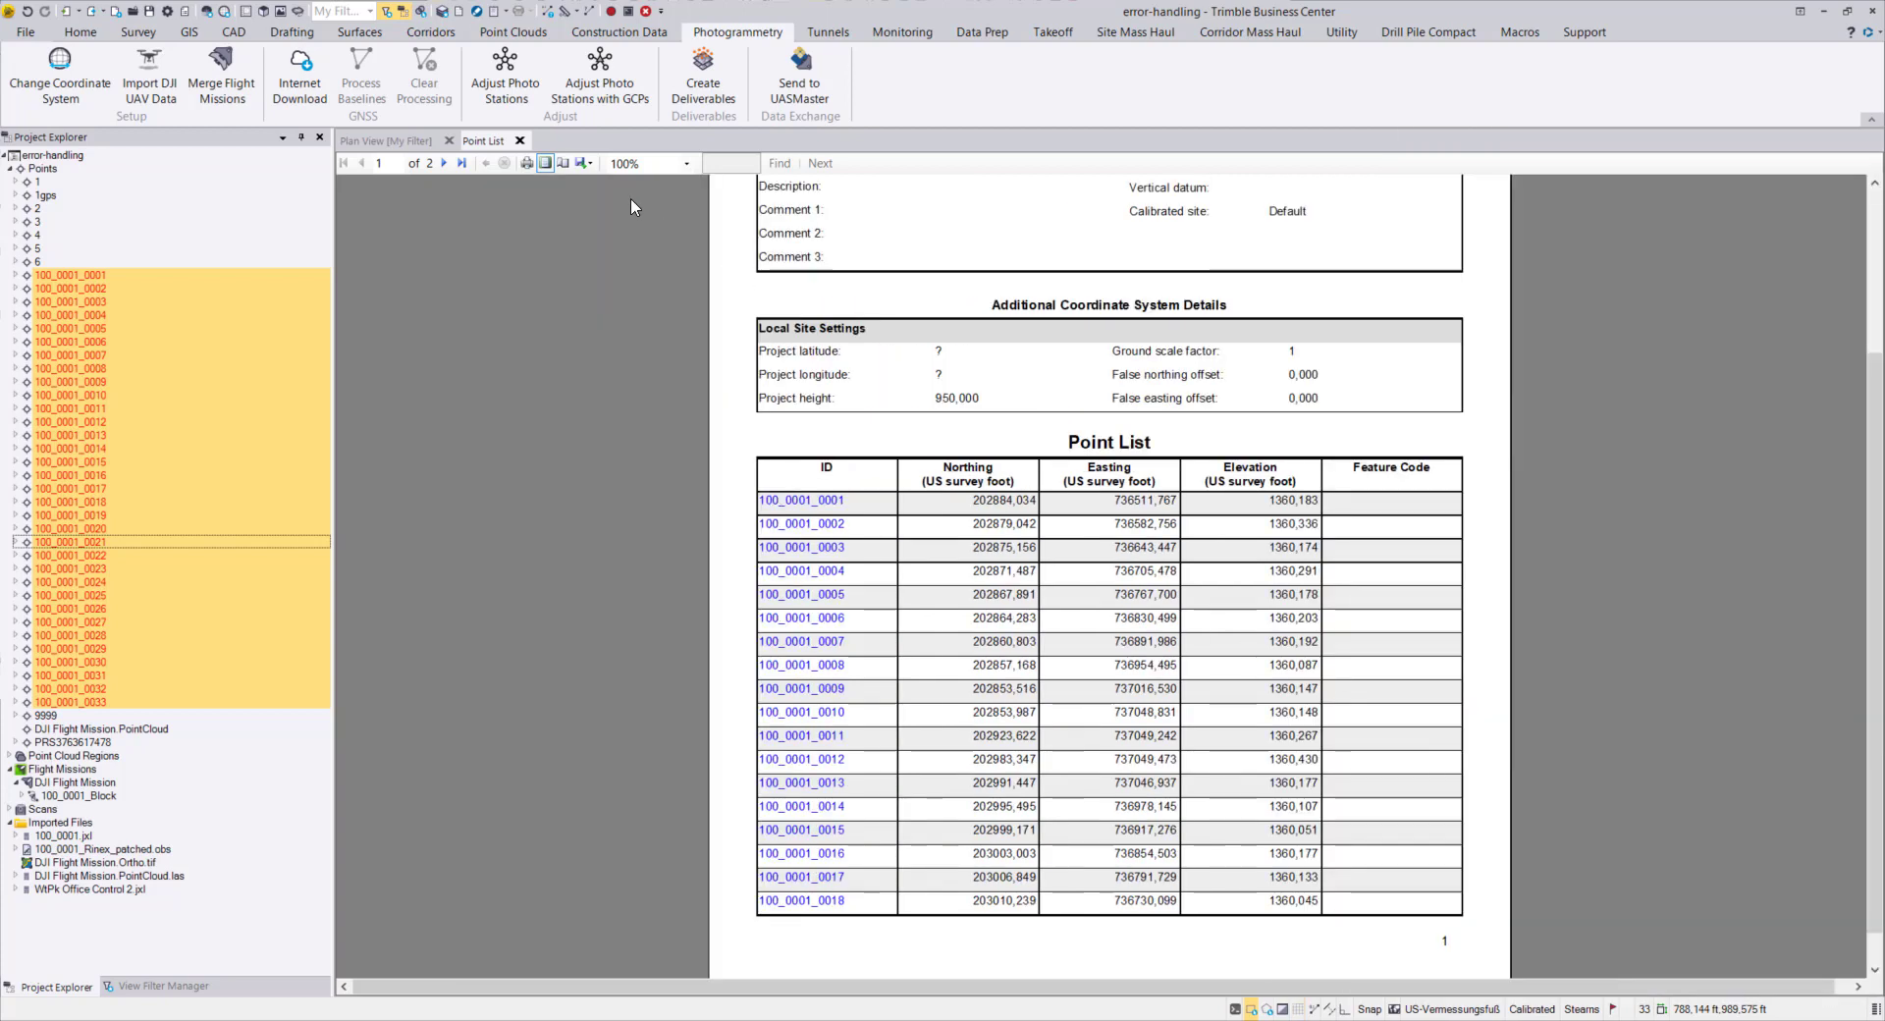
pyautogui.click(519, 141)
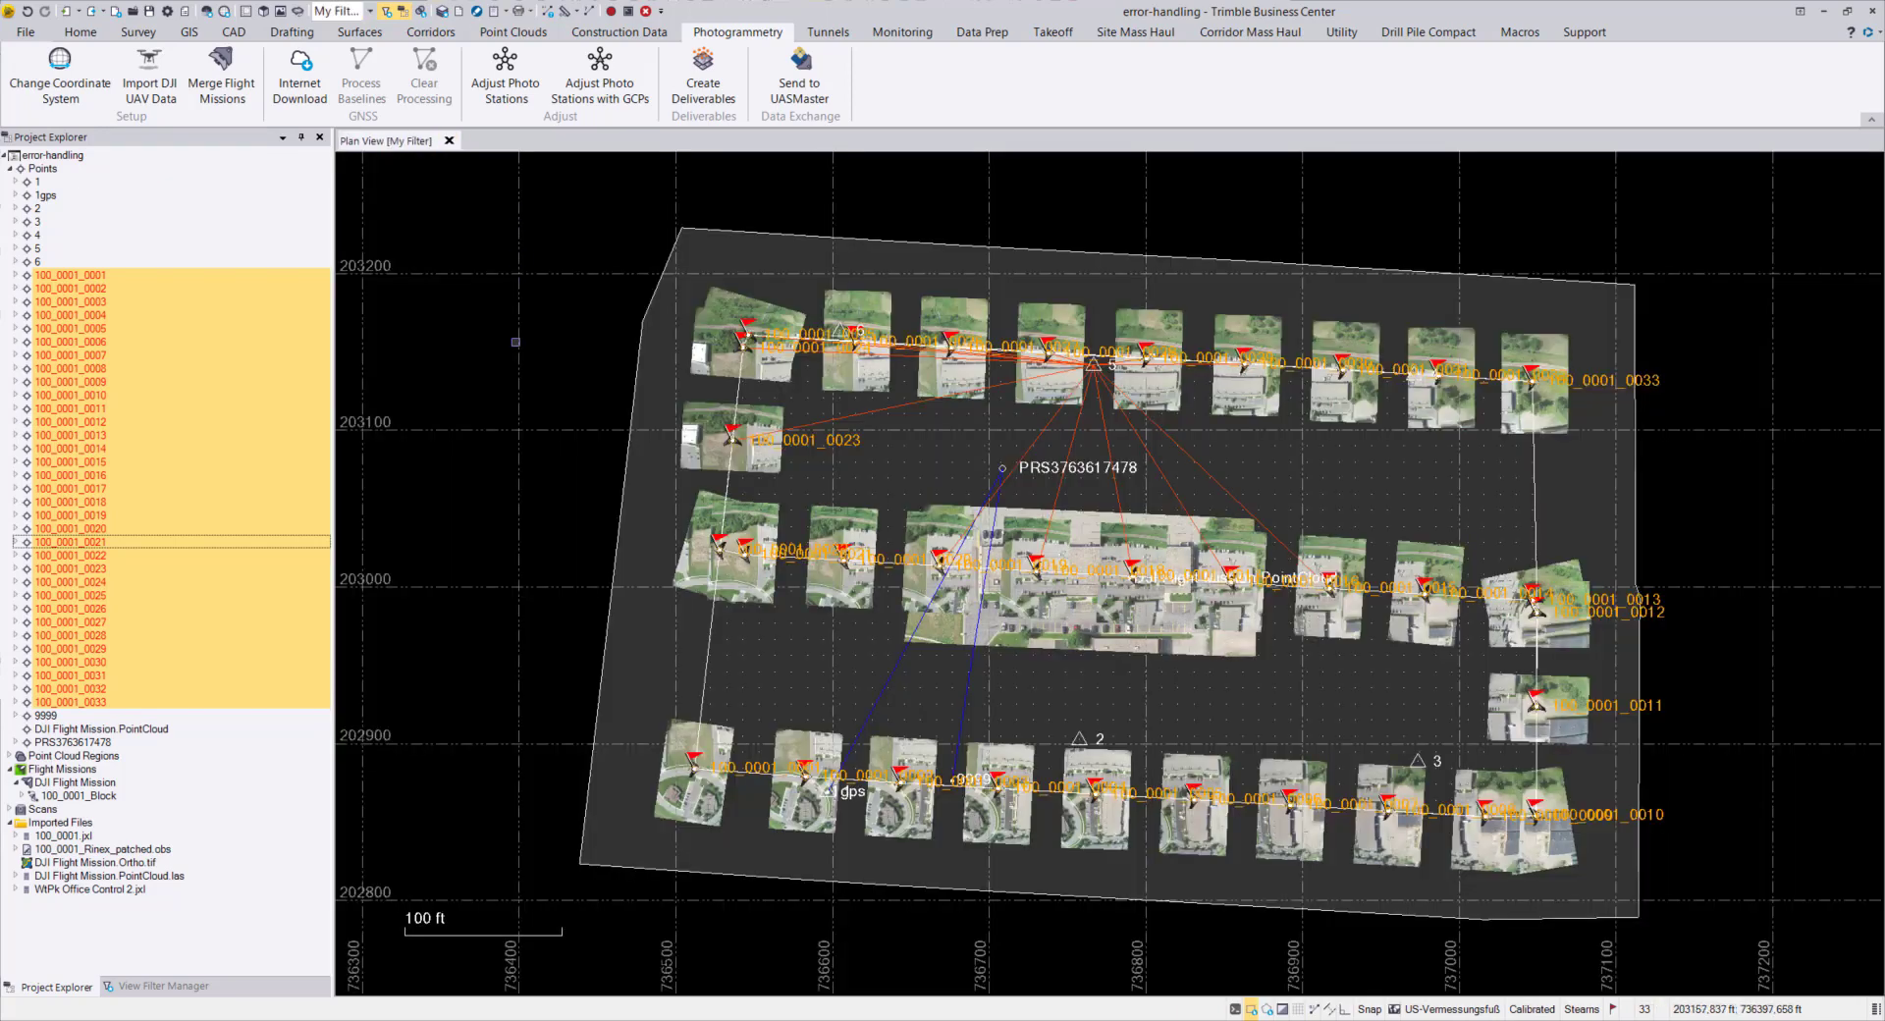
pyautogui.click(516, 342)
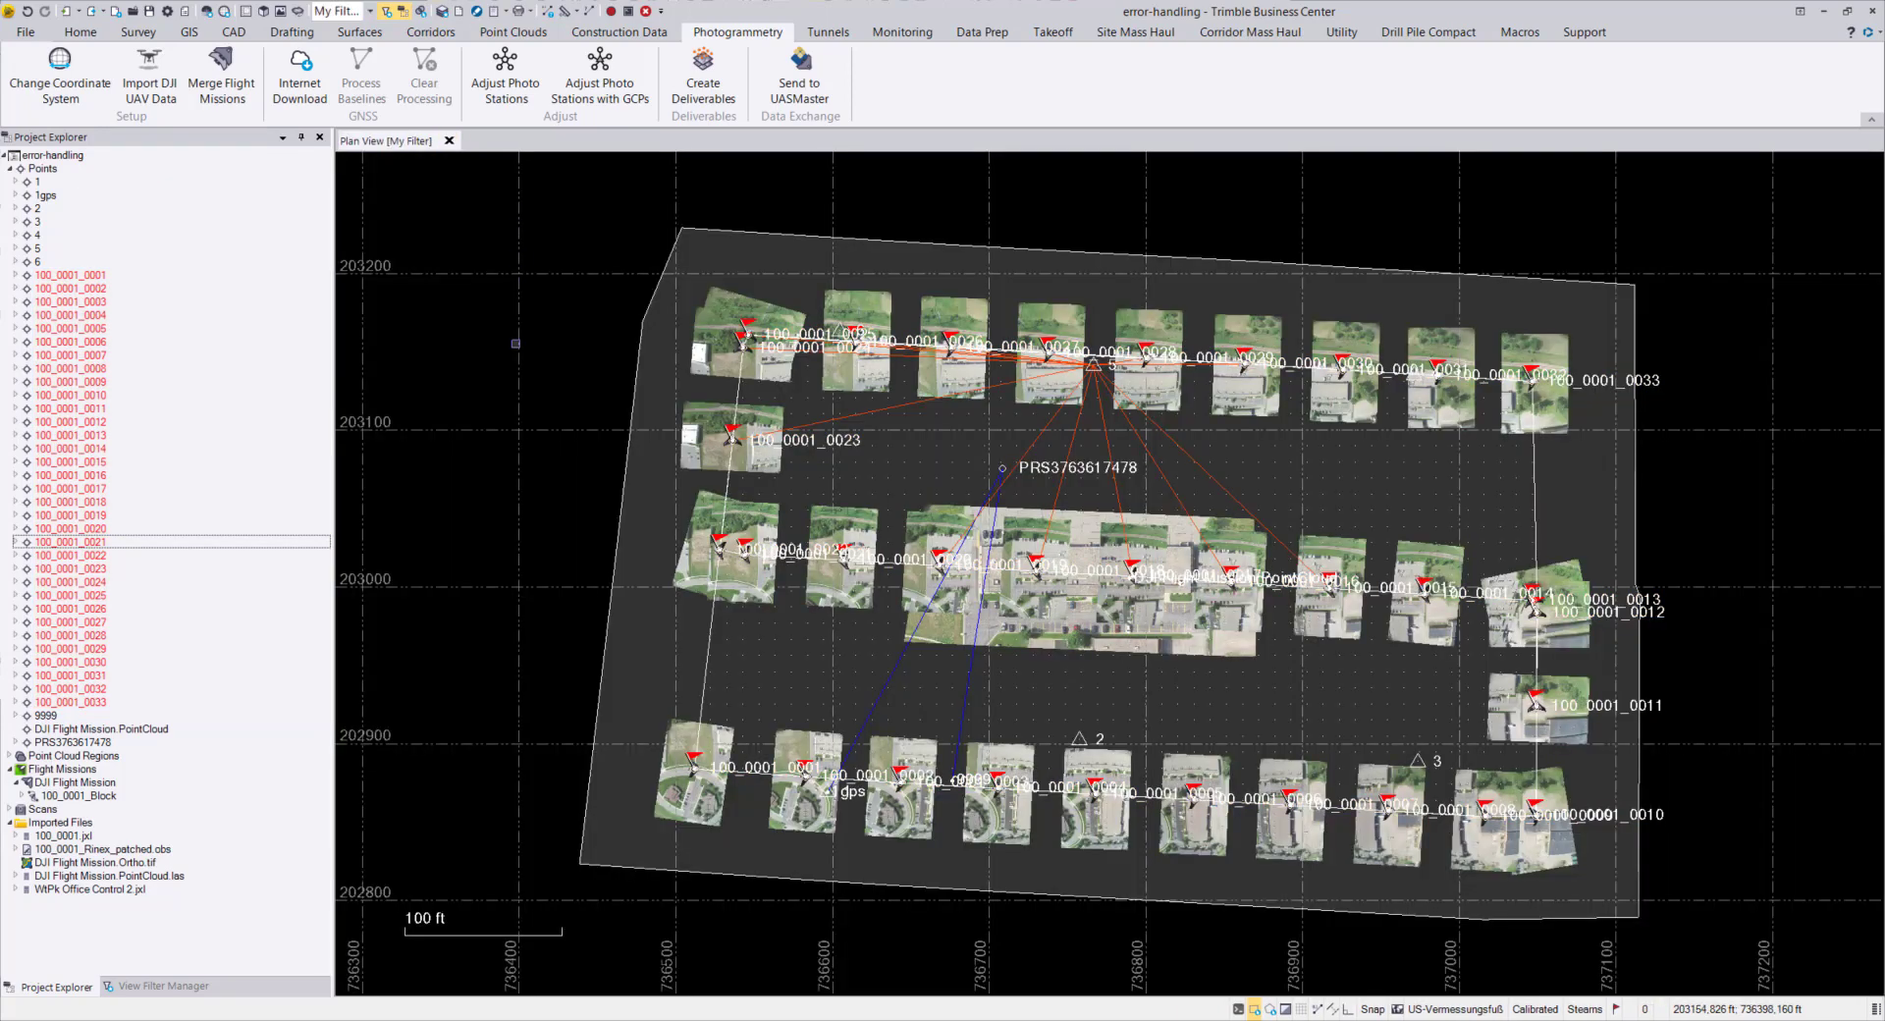
# Step: Send the DJI Flight Mission to UASMaster and import it as a UAS (Area Mapping) project
pyautogui.click(801, 87)
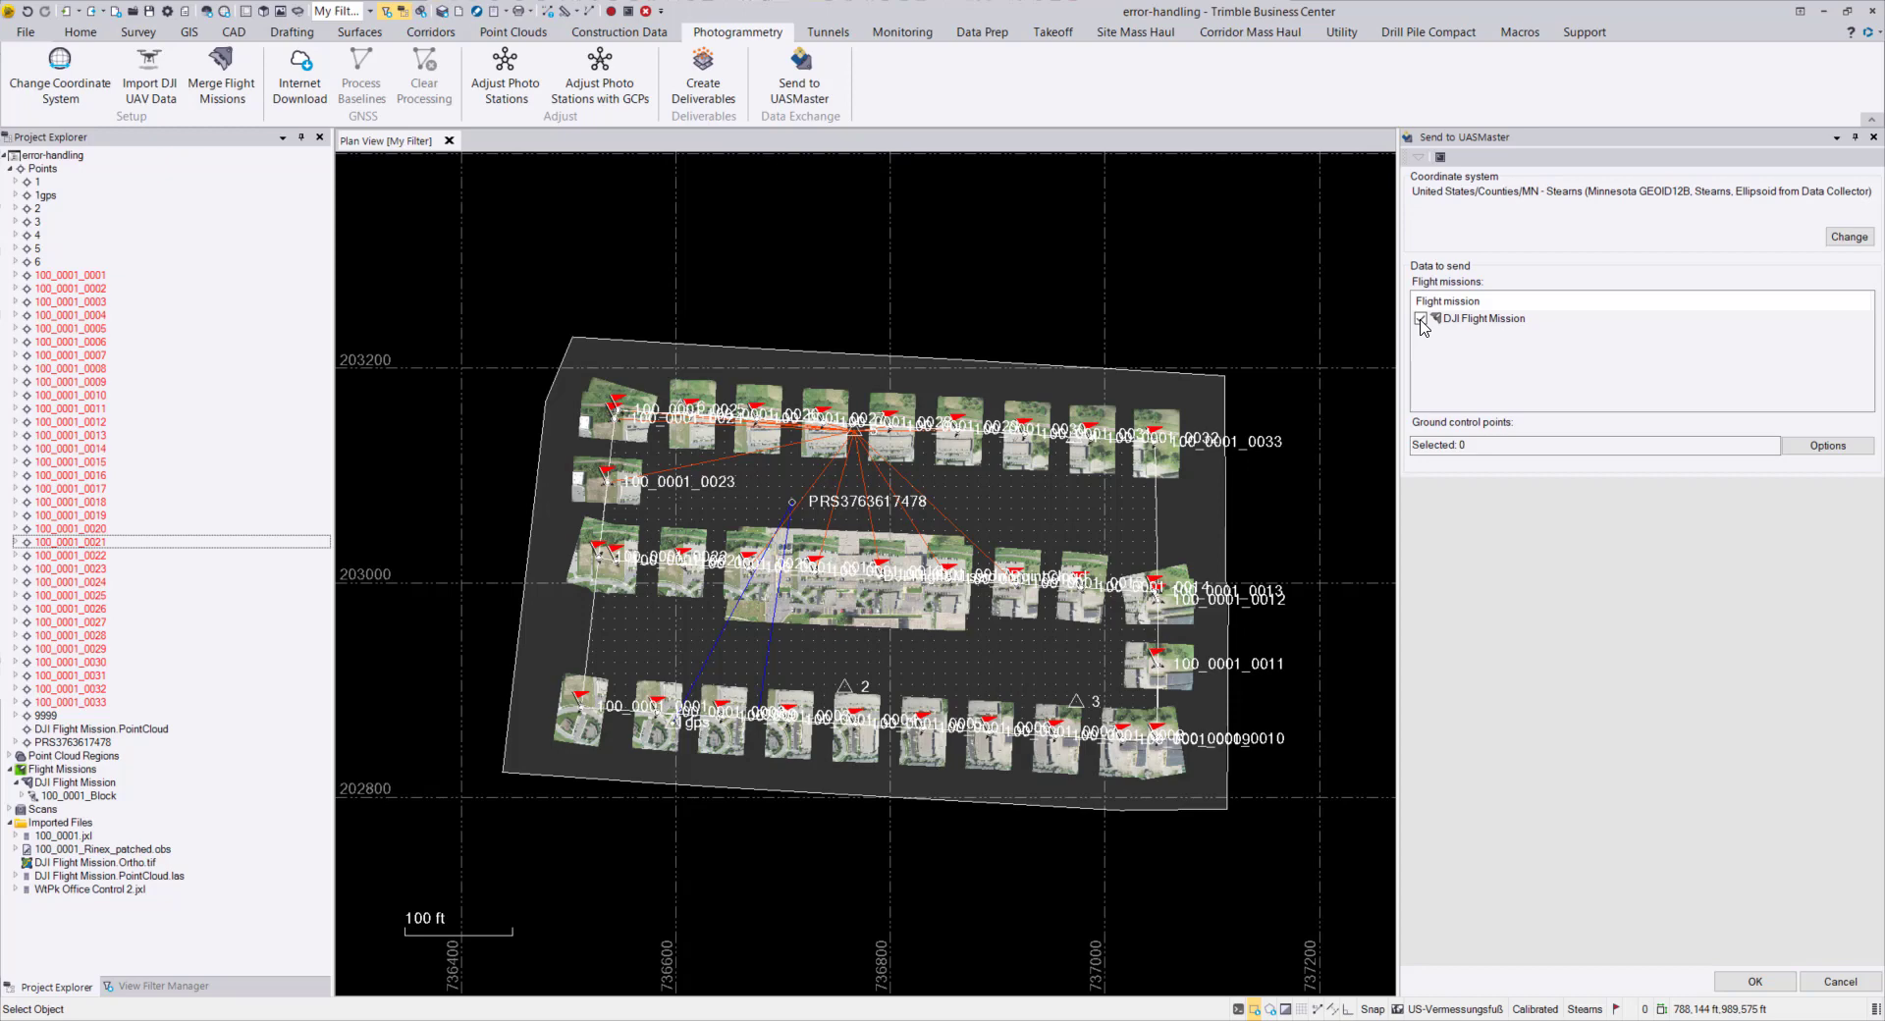
pyautogui.click(1421, 319)
pyautogui.click(1760, 980)
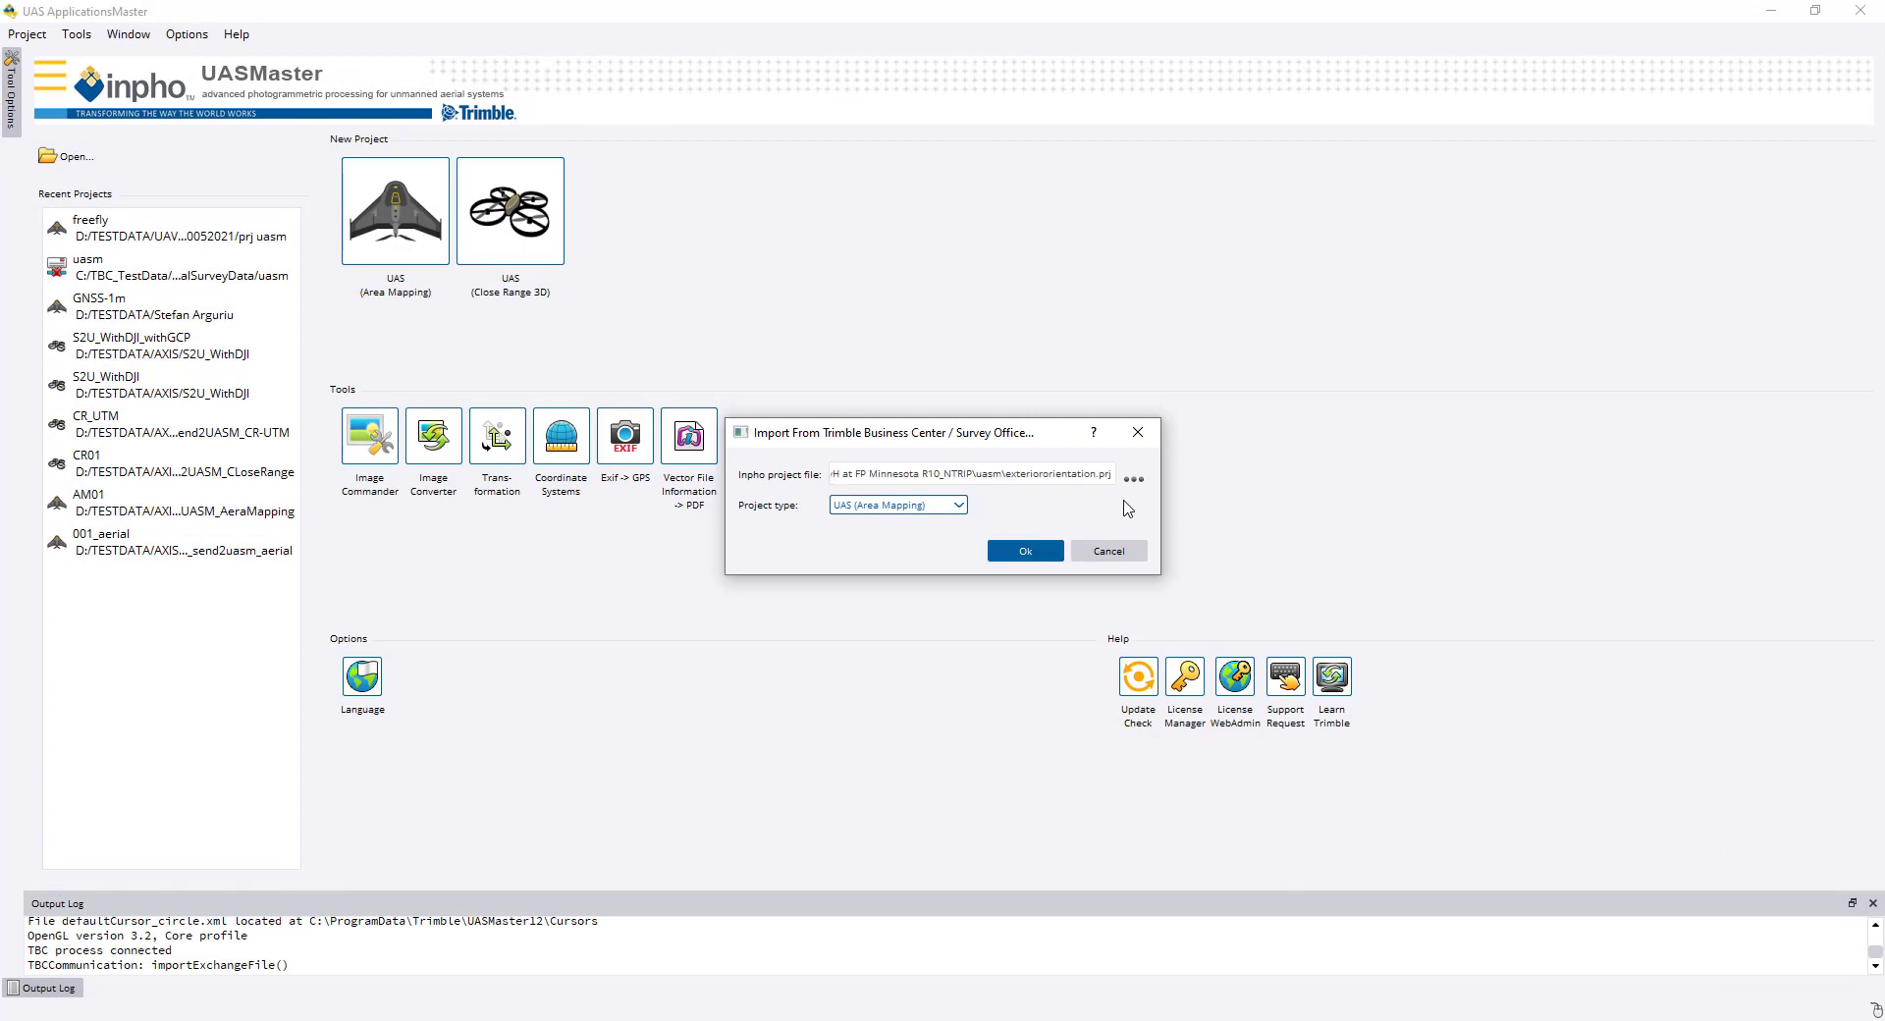
pyautogui.click(1025, 551)
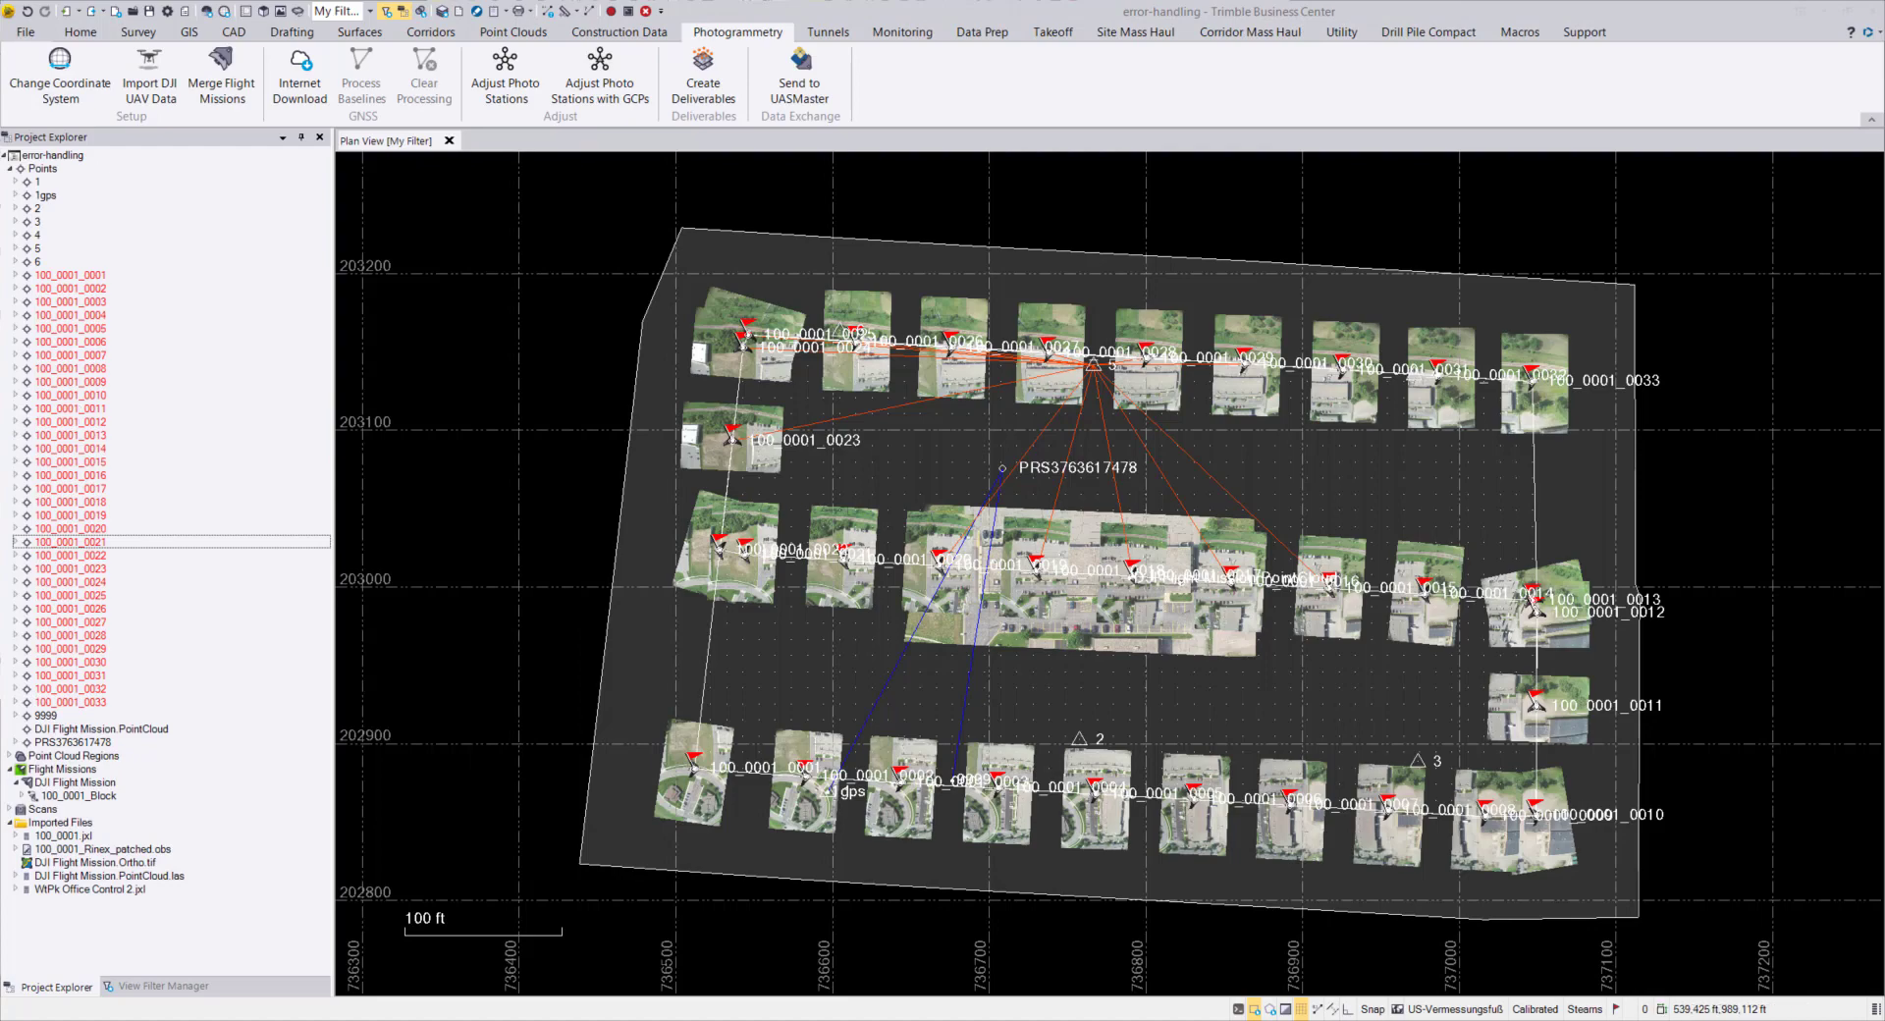
pyautogui.moveTo(0, 182); pyautogui.dragTo(1086, 4)
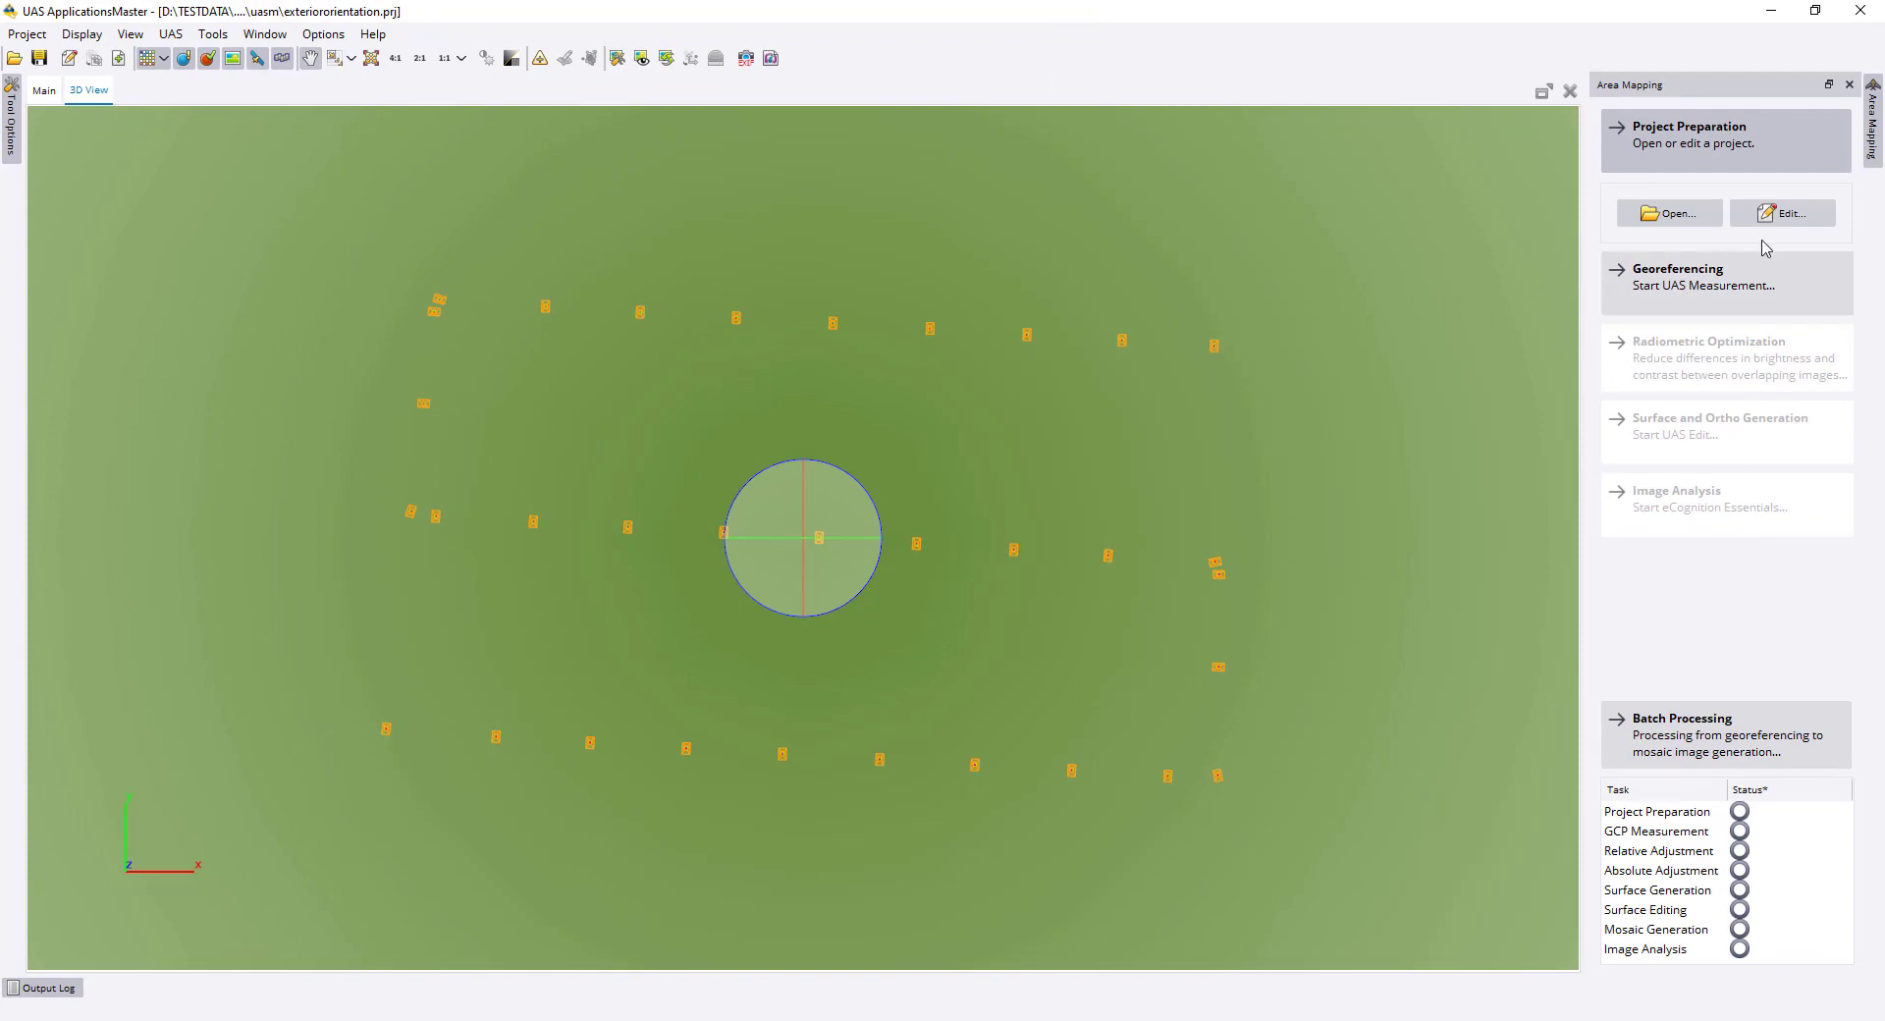
# Step: Open the project for editing in UASMaster, enlarge the Frame Photos list and select all its photos
pyautogui.click(1787, 216)
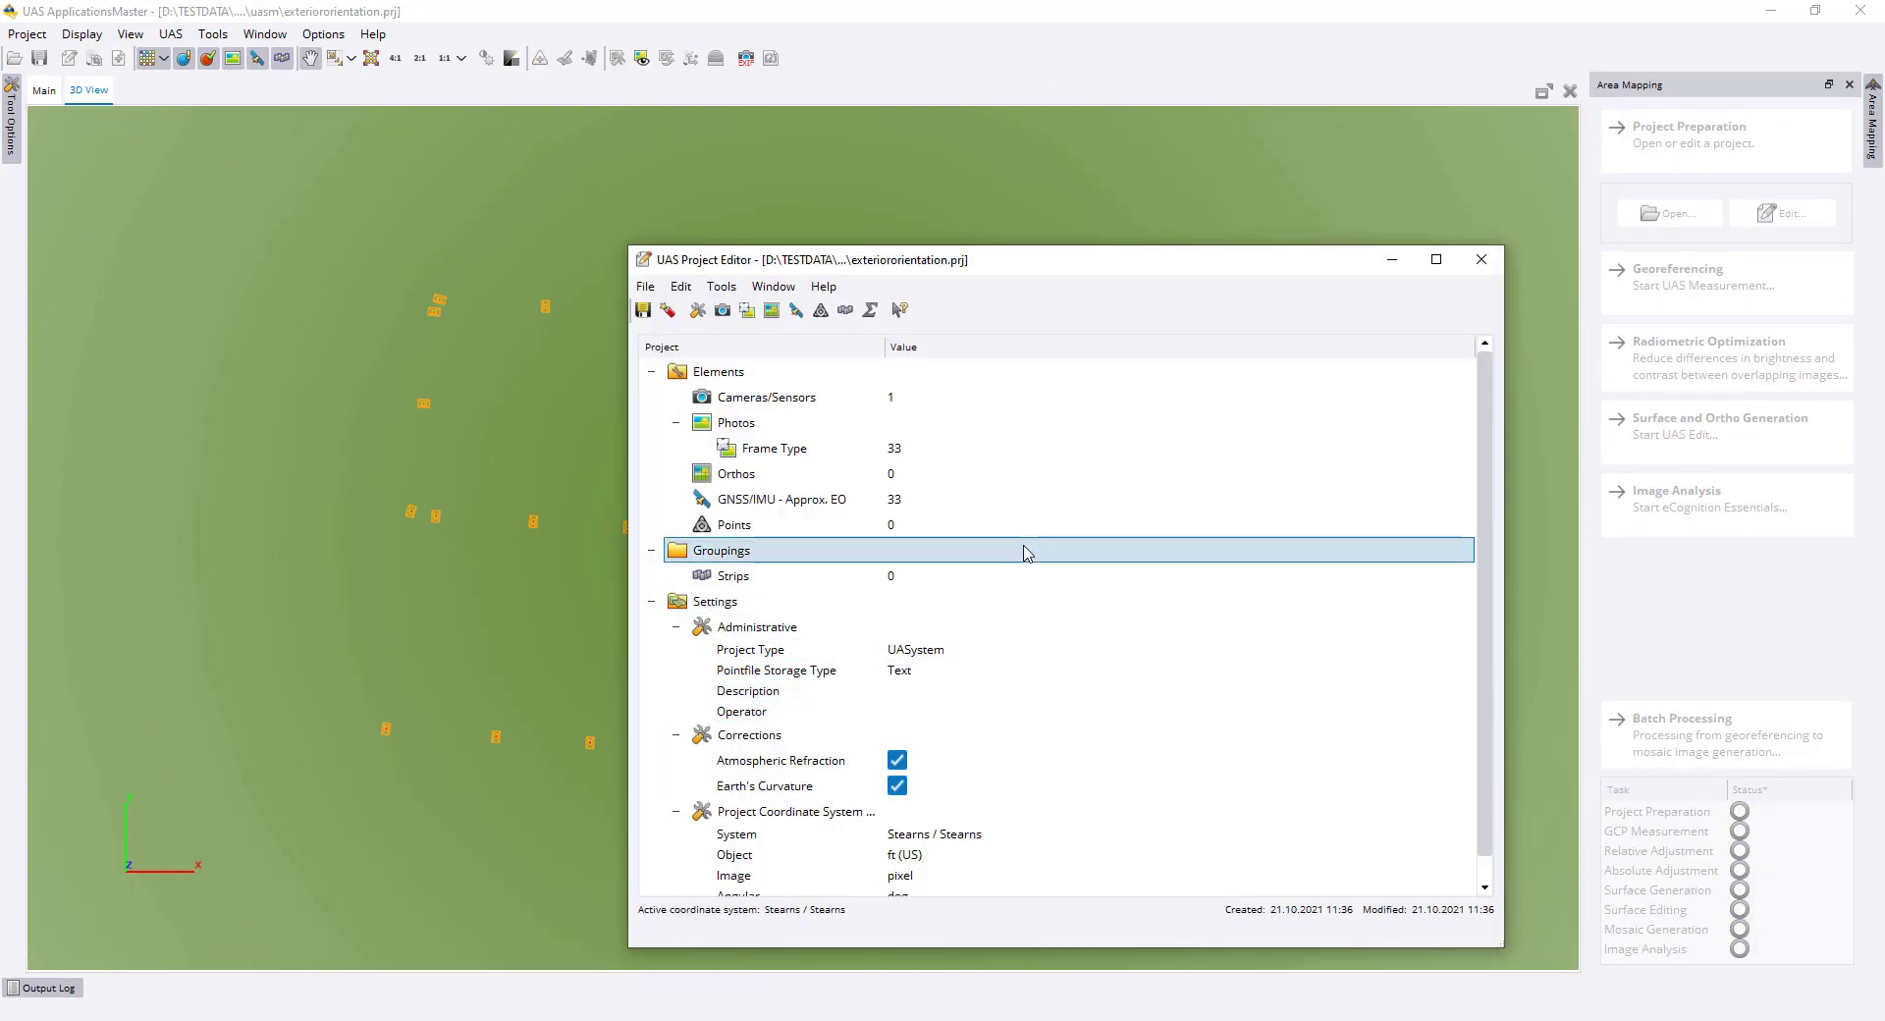
pyautogui.click(785, 449)
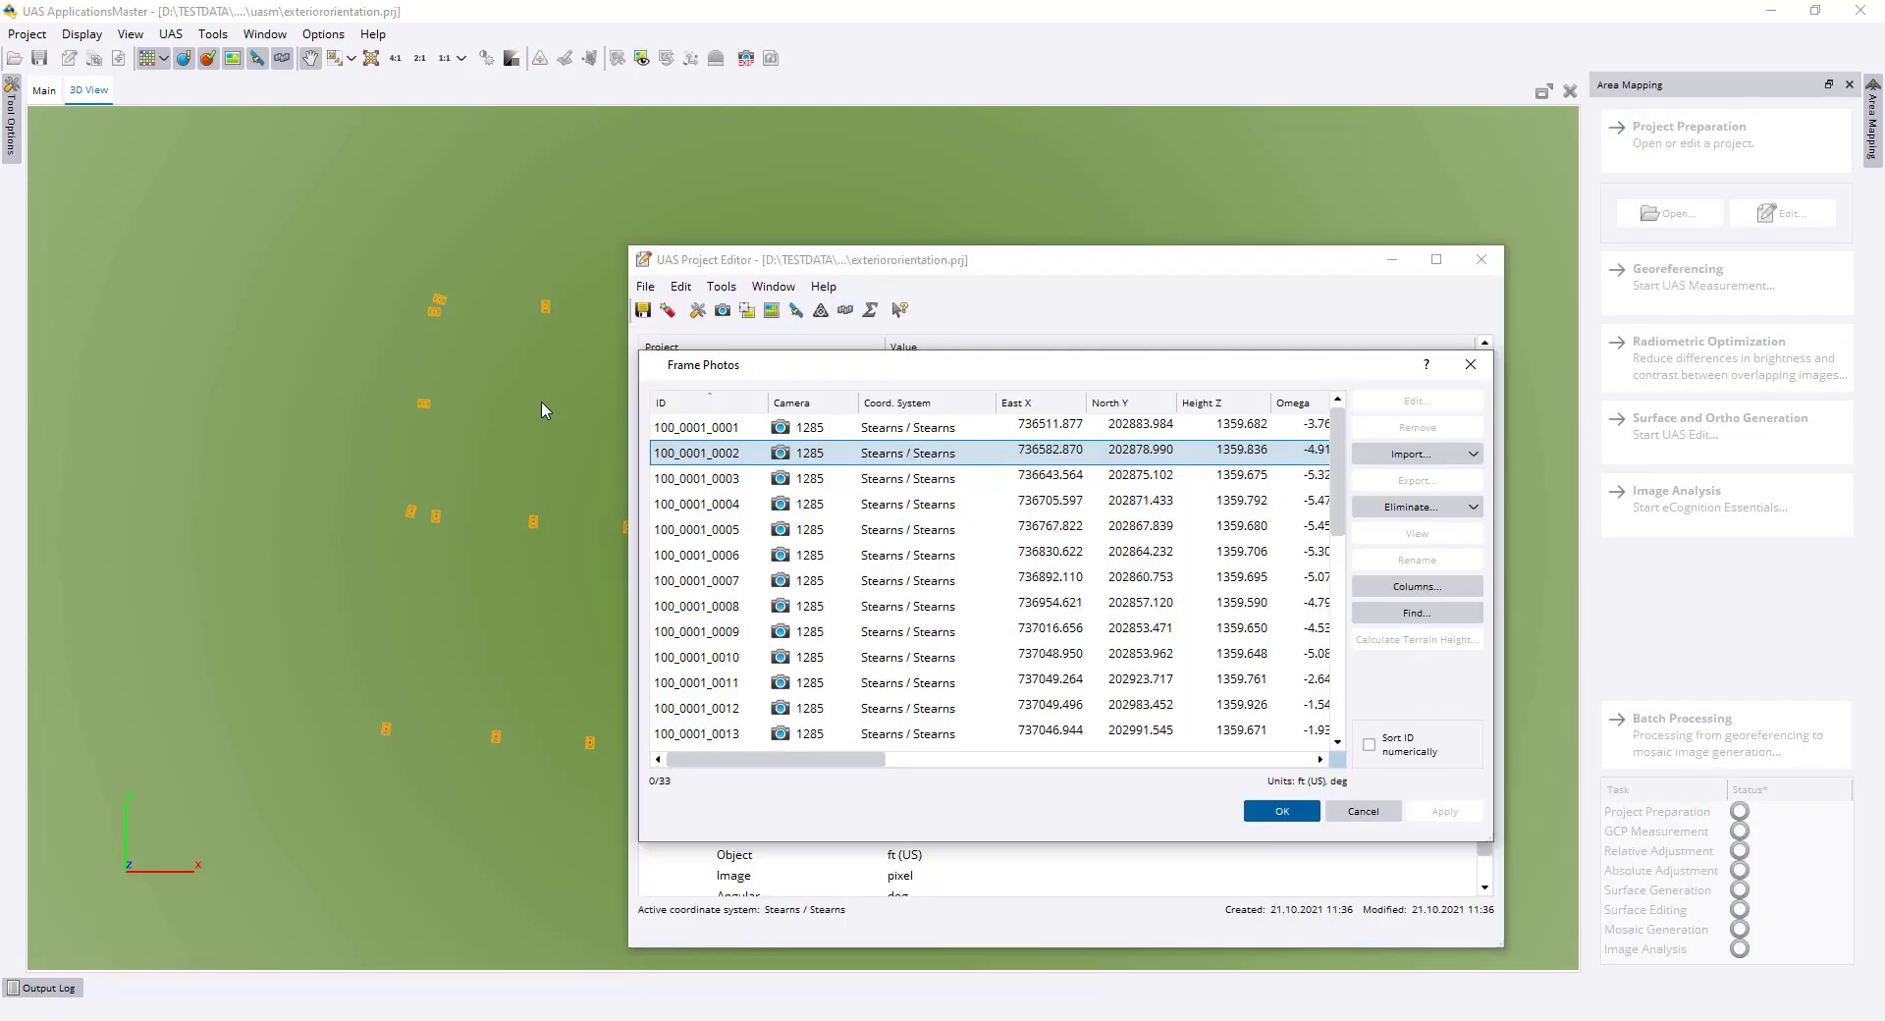
pyautogui.moveTo(638, 350); pyautogui.dragTo(348, 300)
pyautogui.click(613, 457)
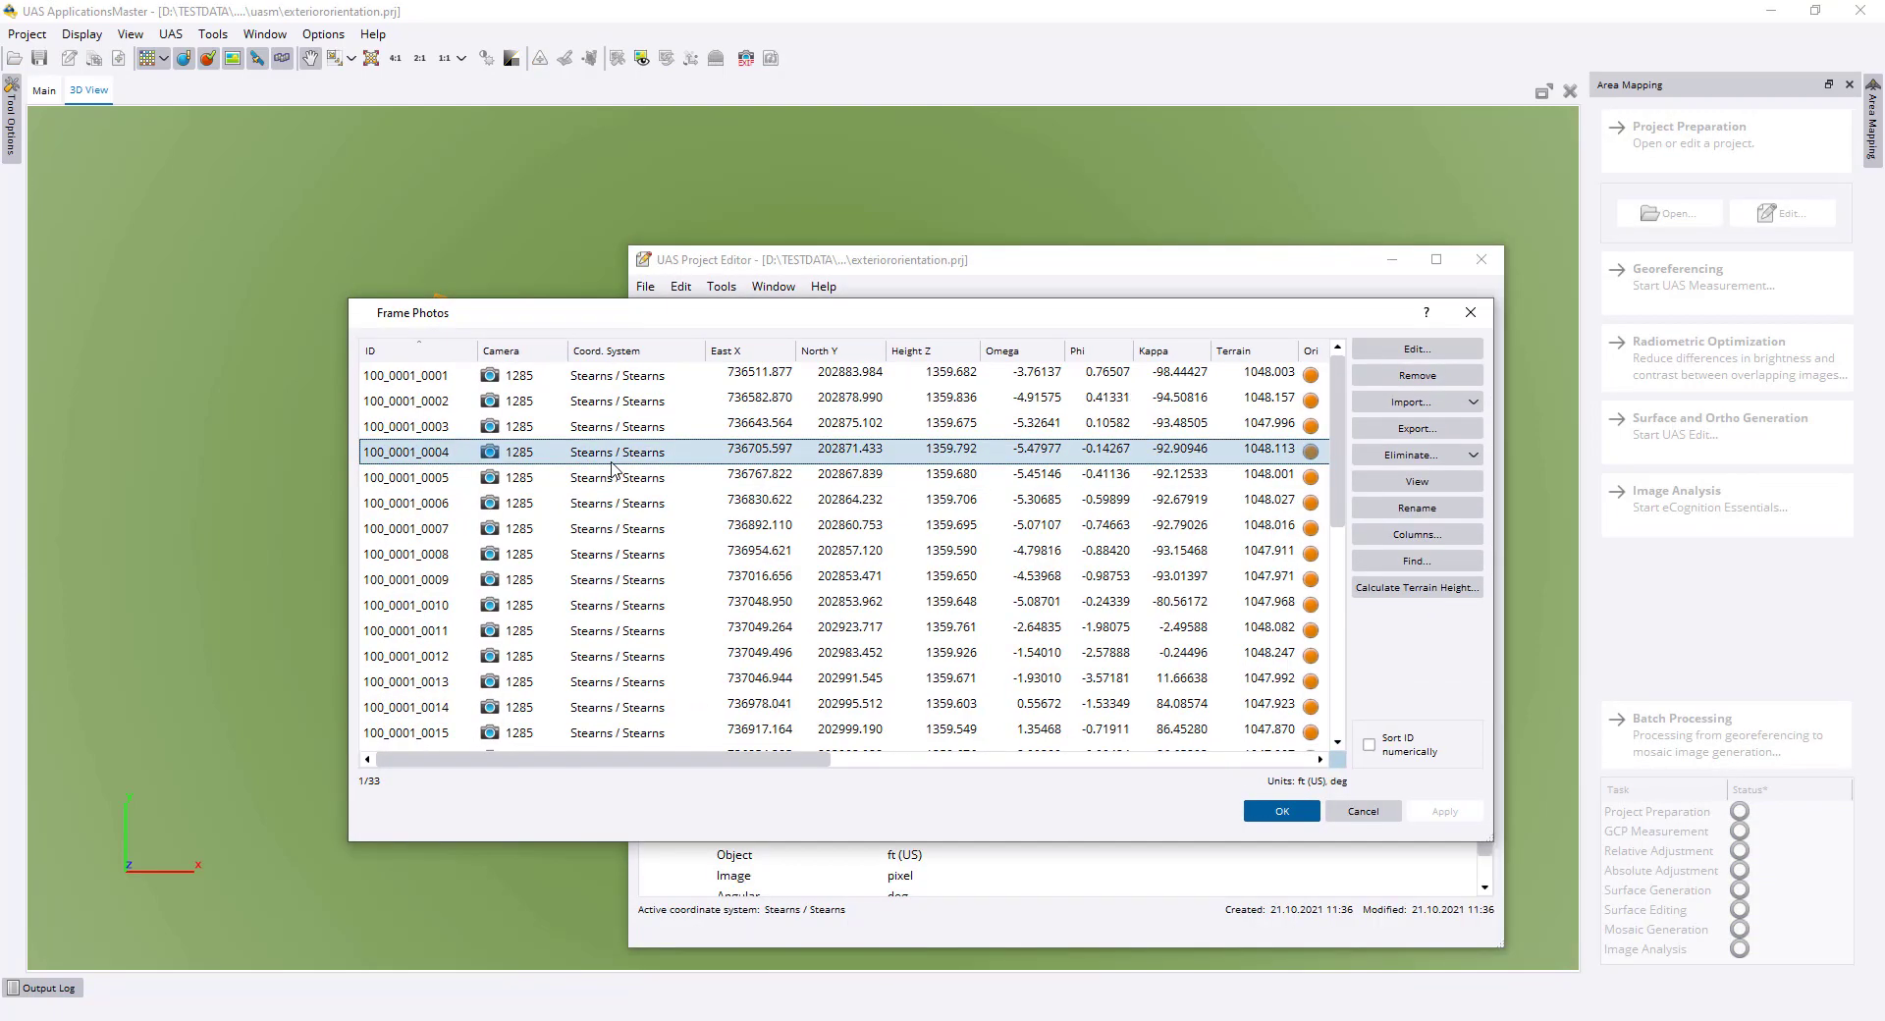
pyautogui.hotkey('ctrl', 'a')
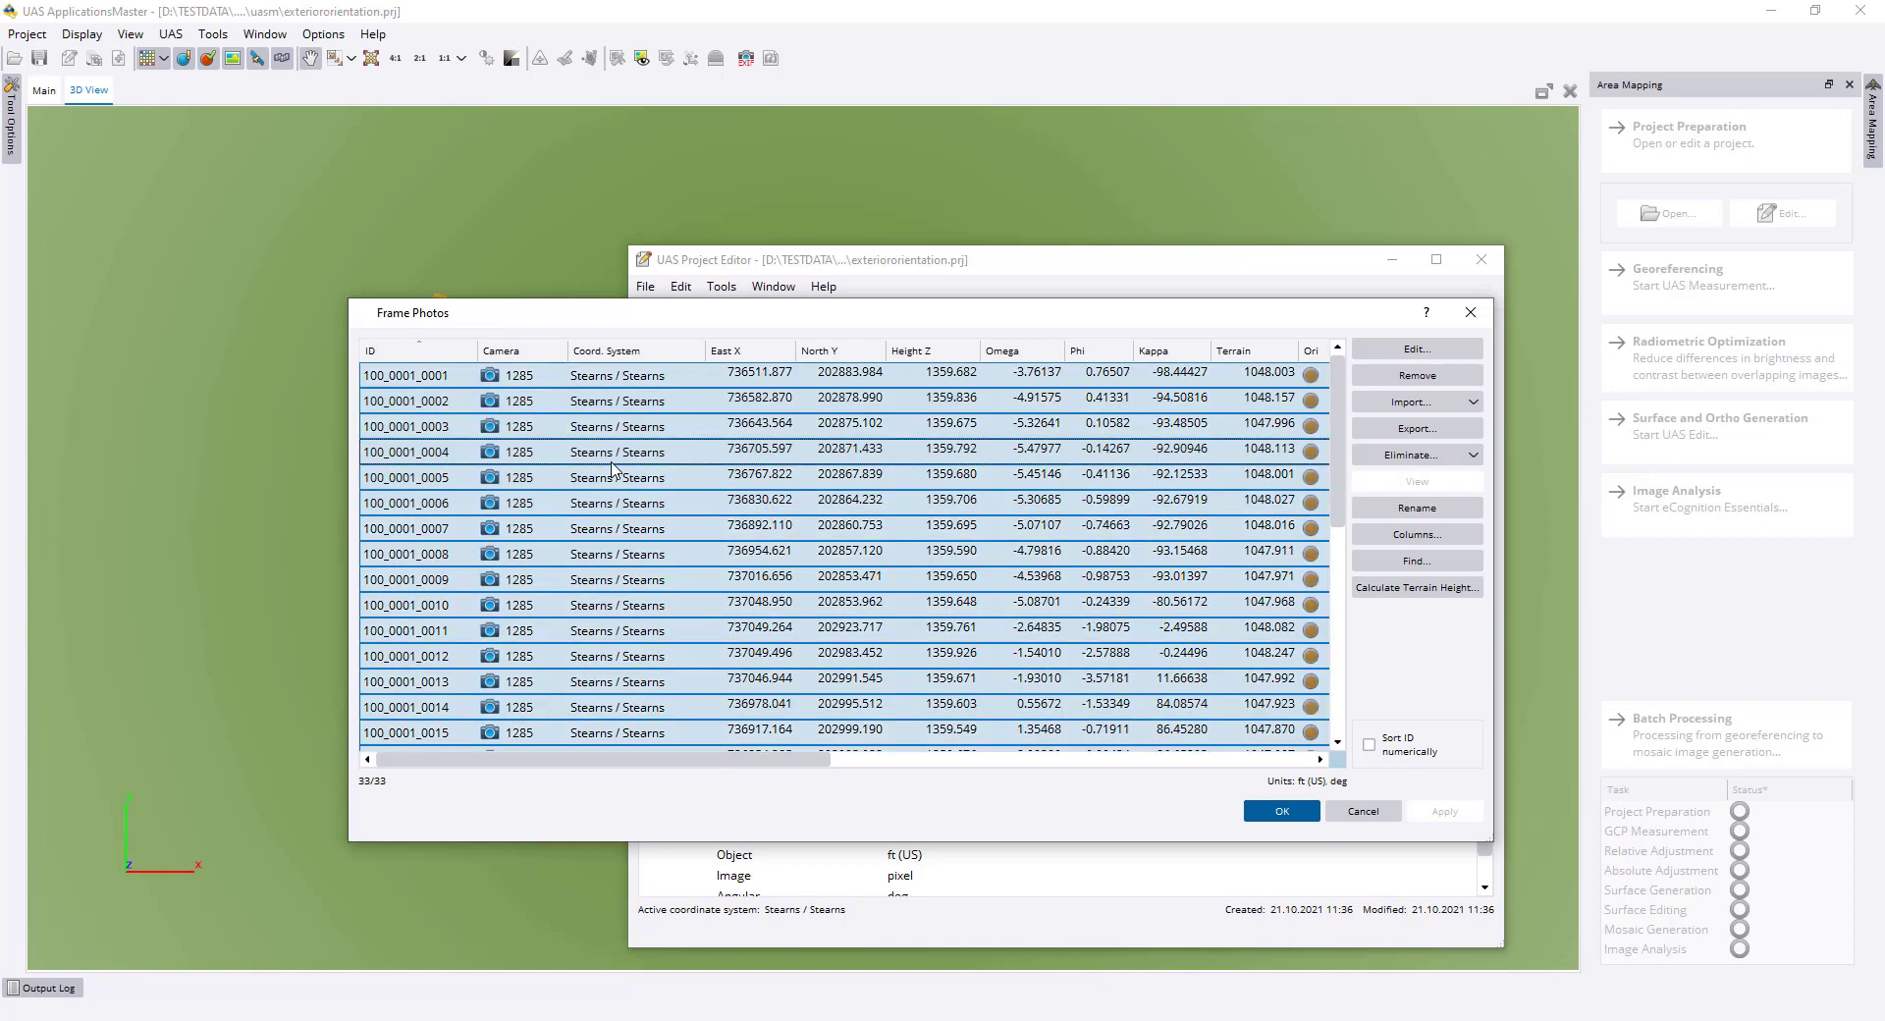
# Step: Export the selected photos' exterior orientations as the comma-delimited file EO.ori in the uasm folder
pyautogui.click(1417, 429)
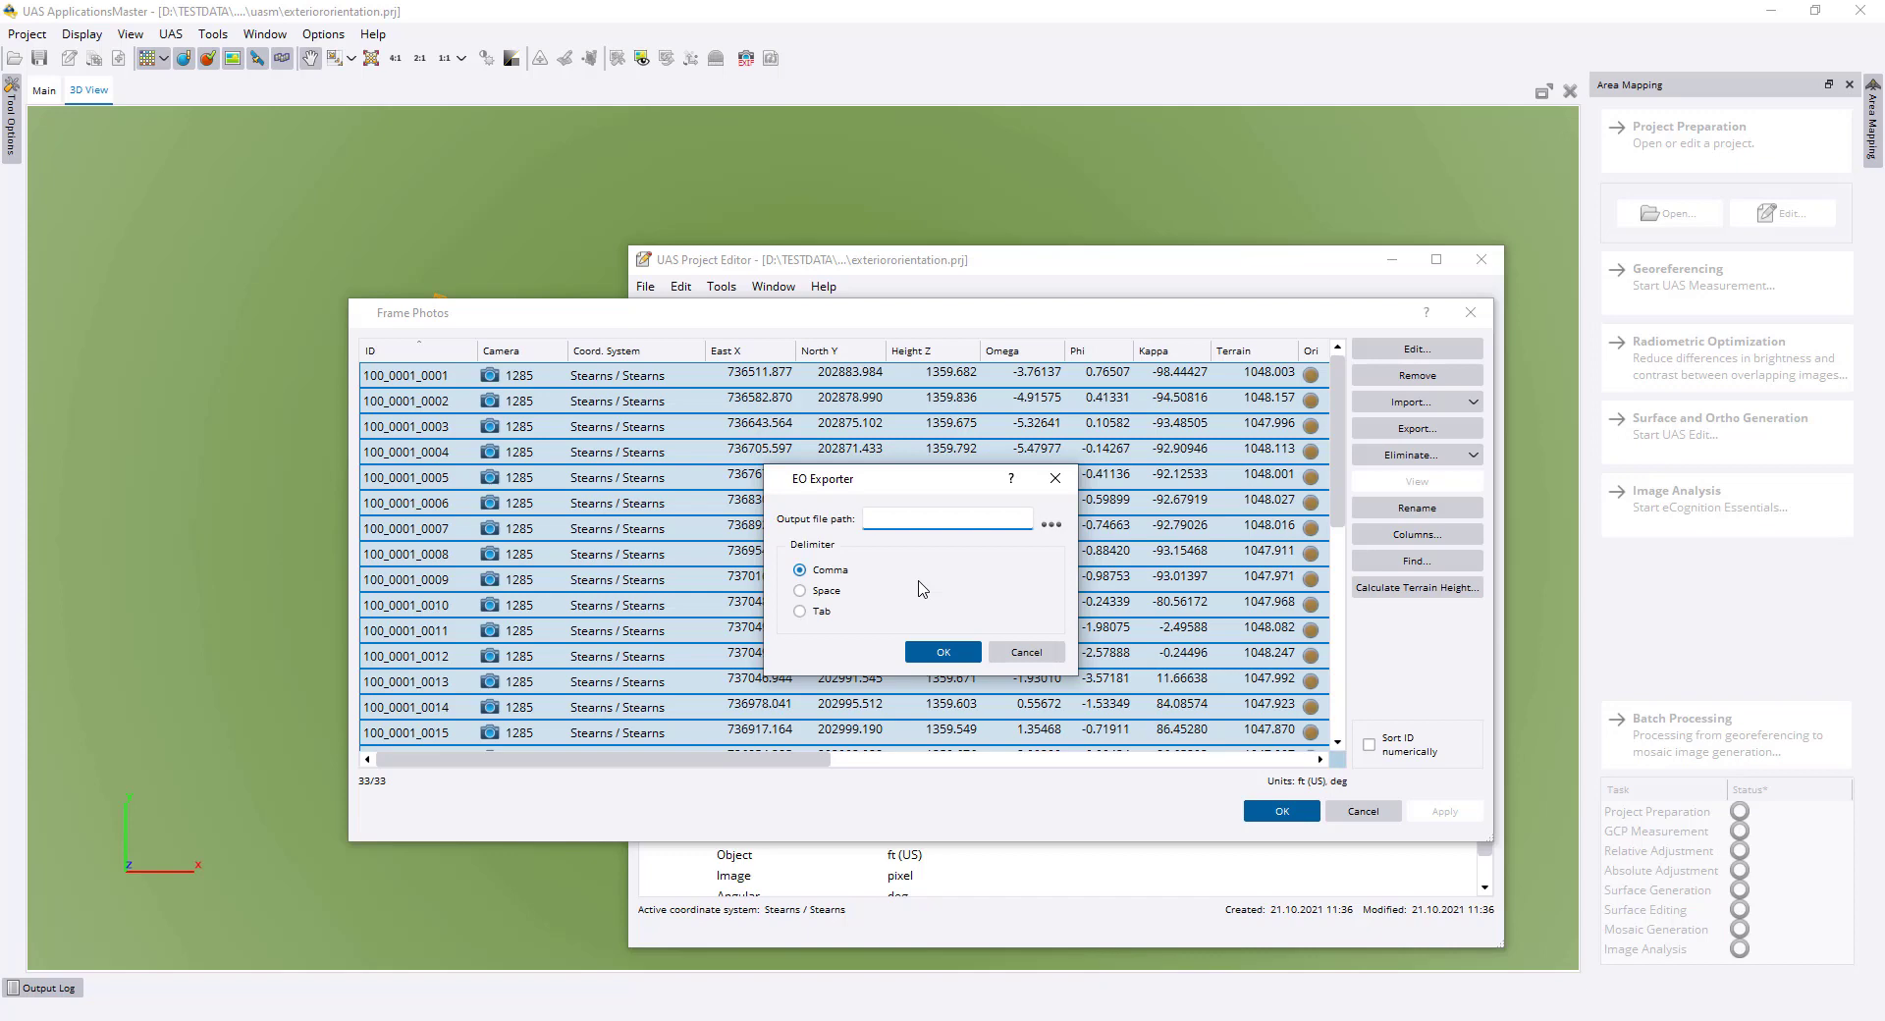
pyautogui.click(1052, 524)
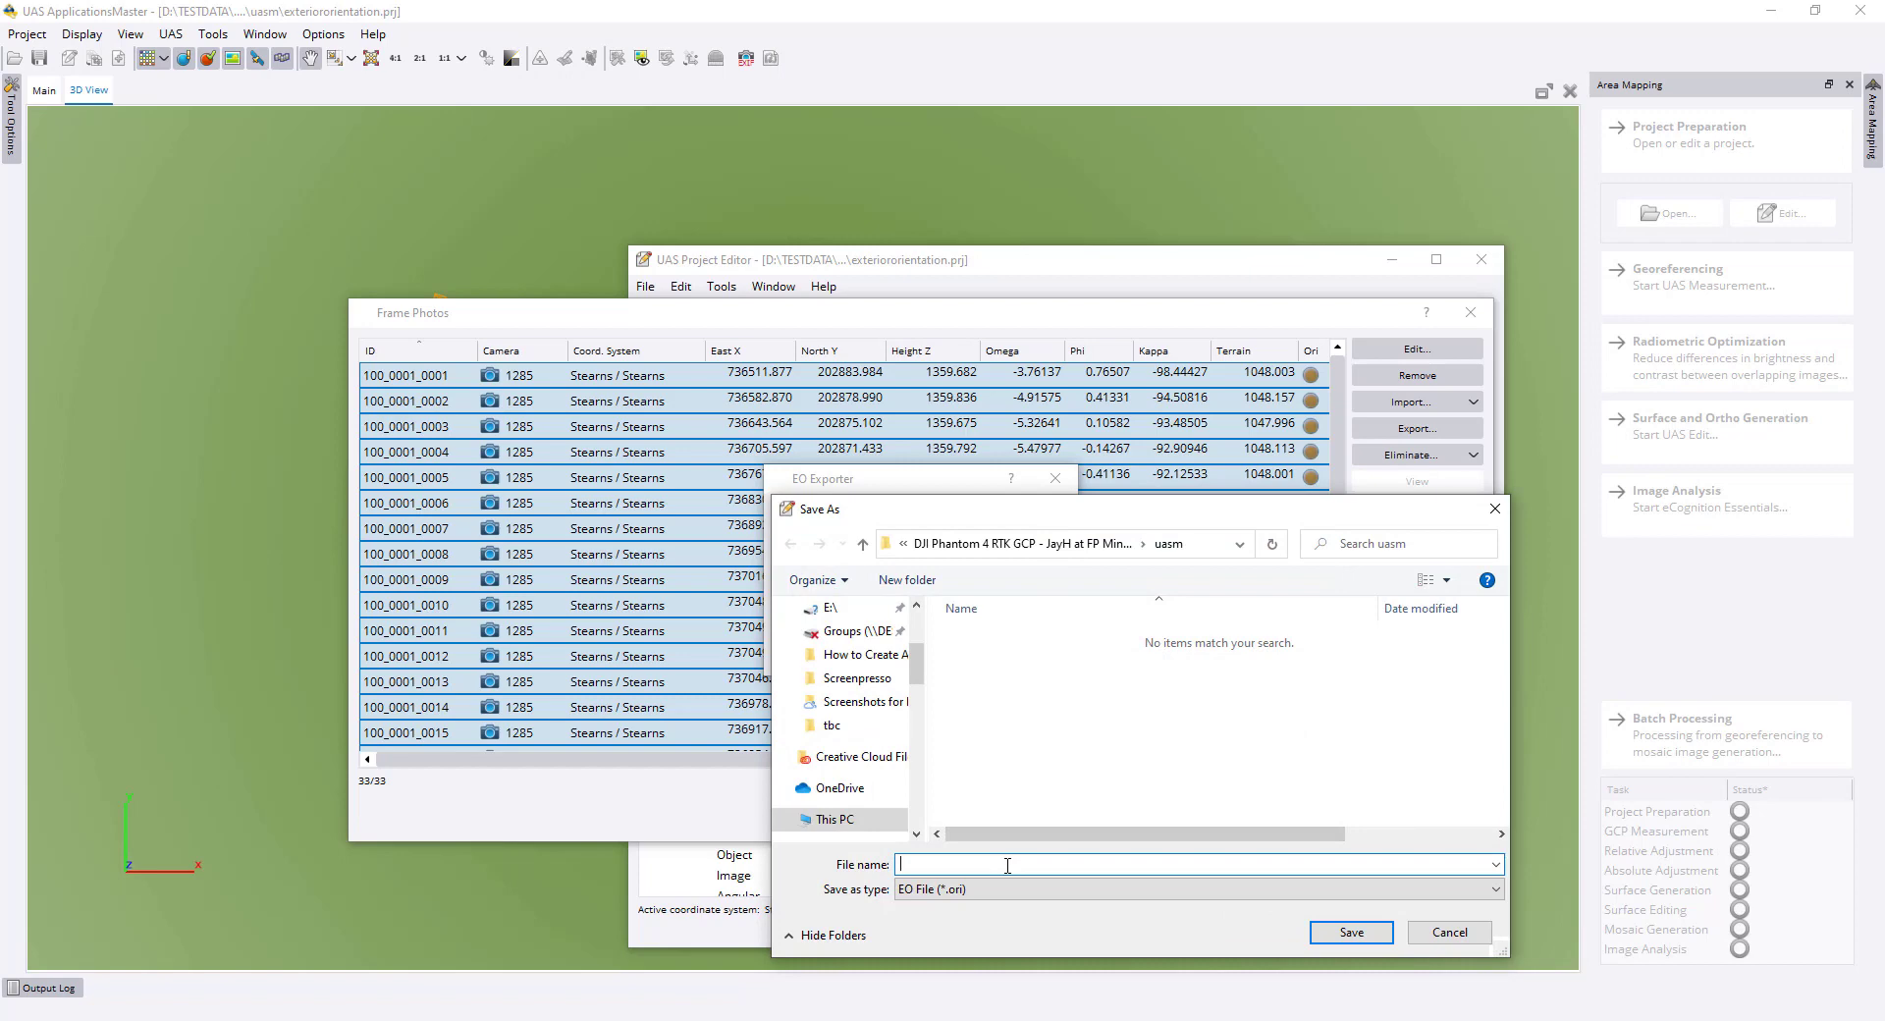
pyautogui.write('EO')
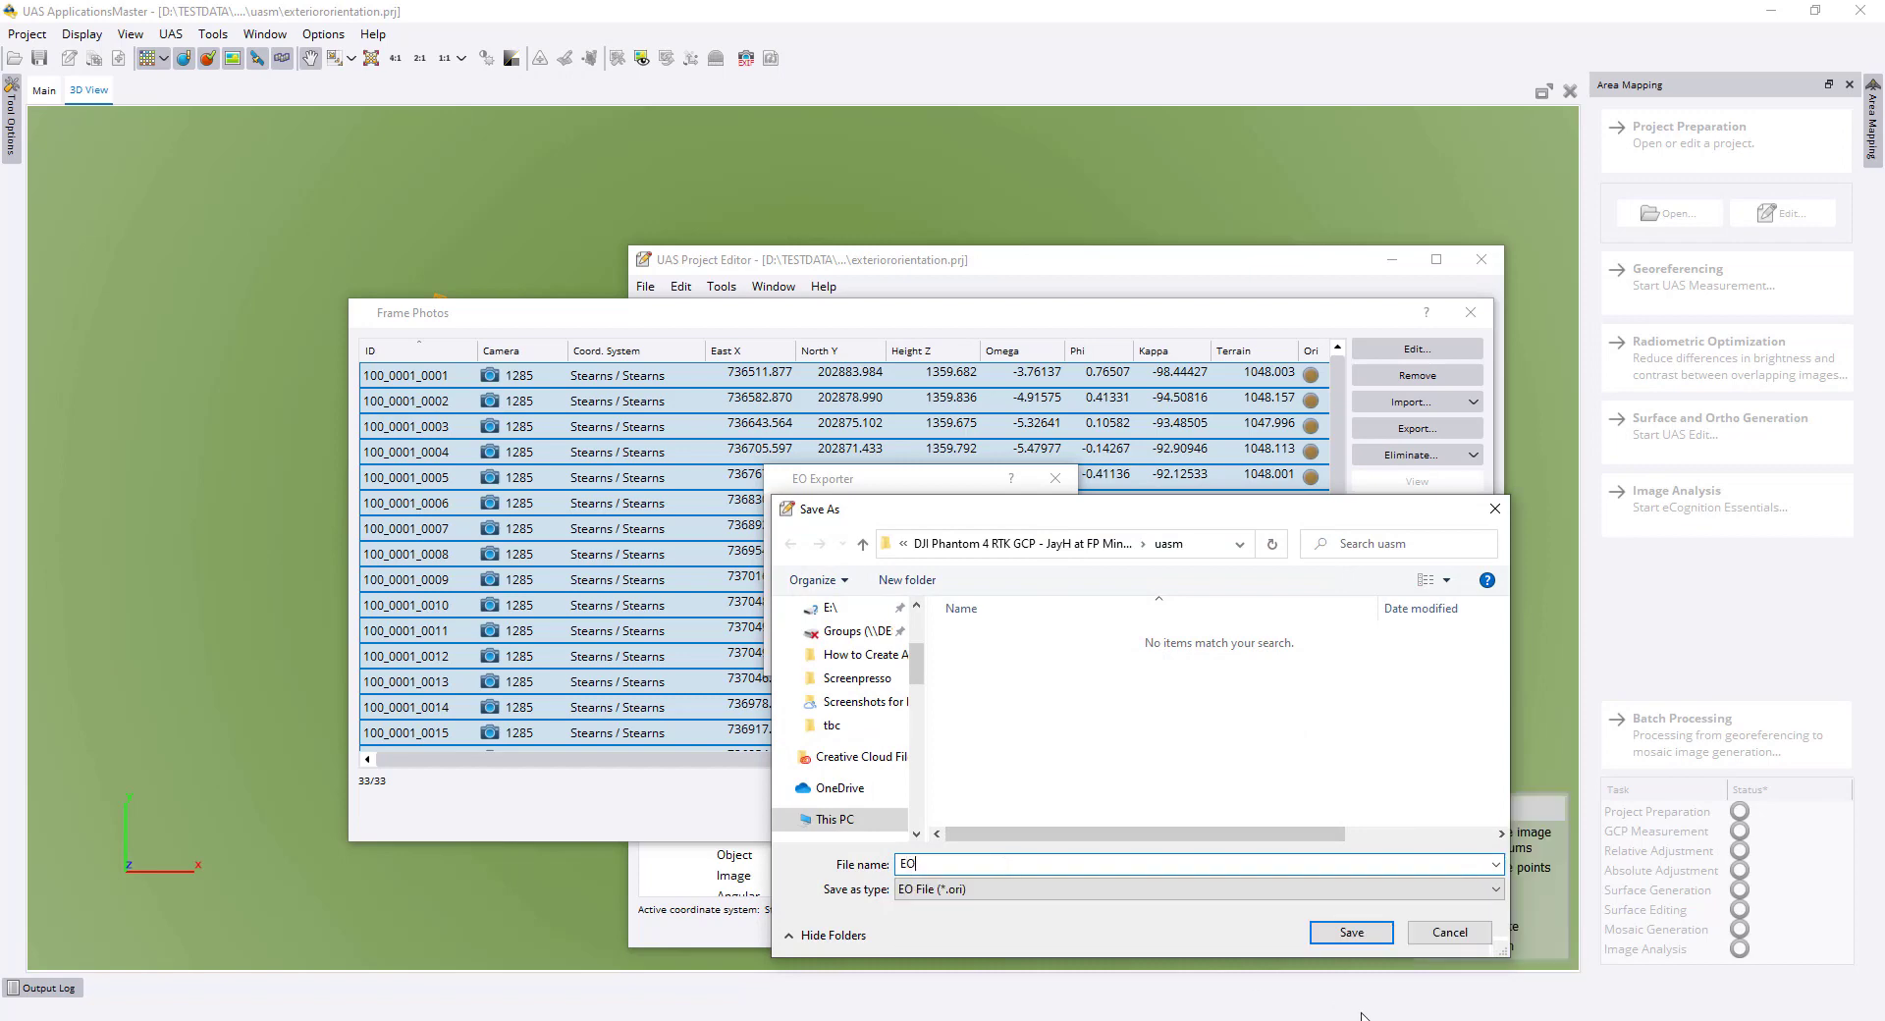
pyautogui.click(1355, 934)
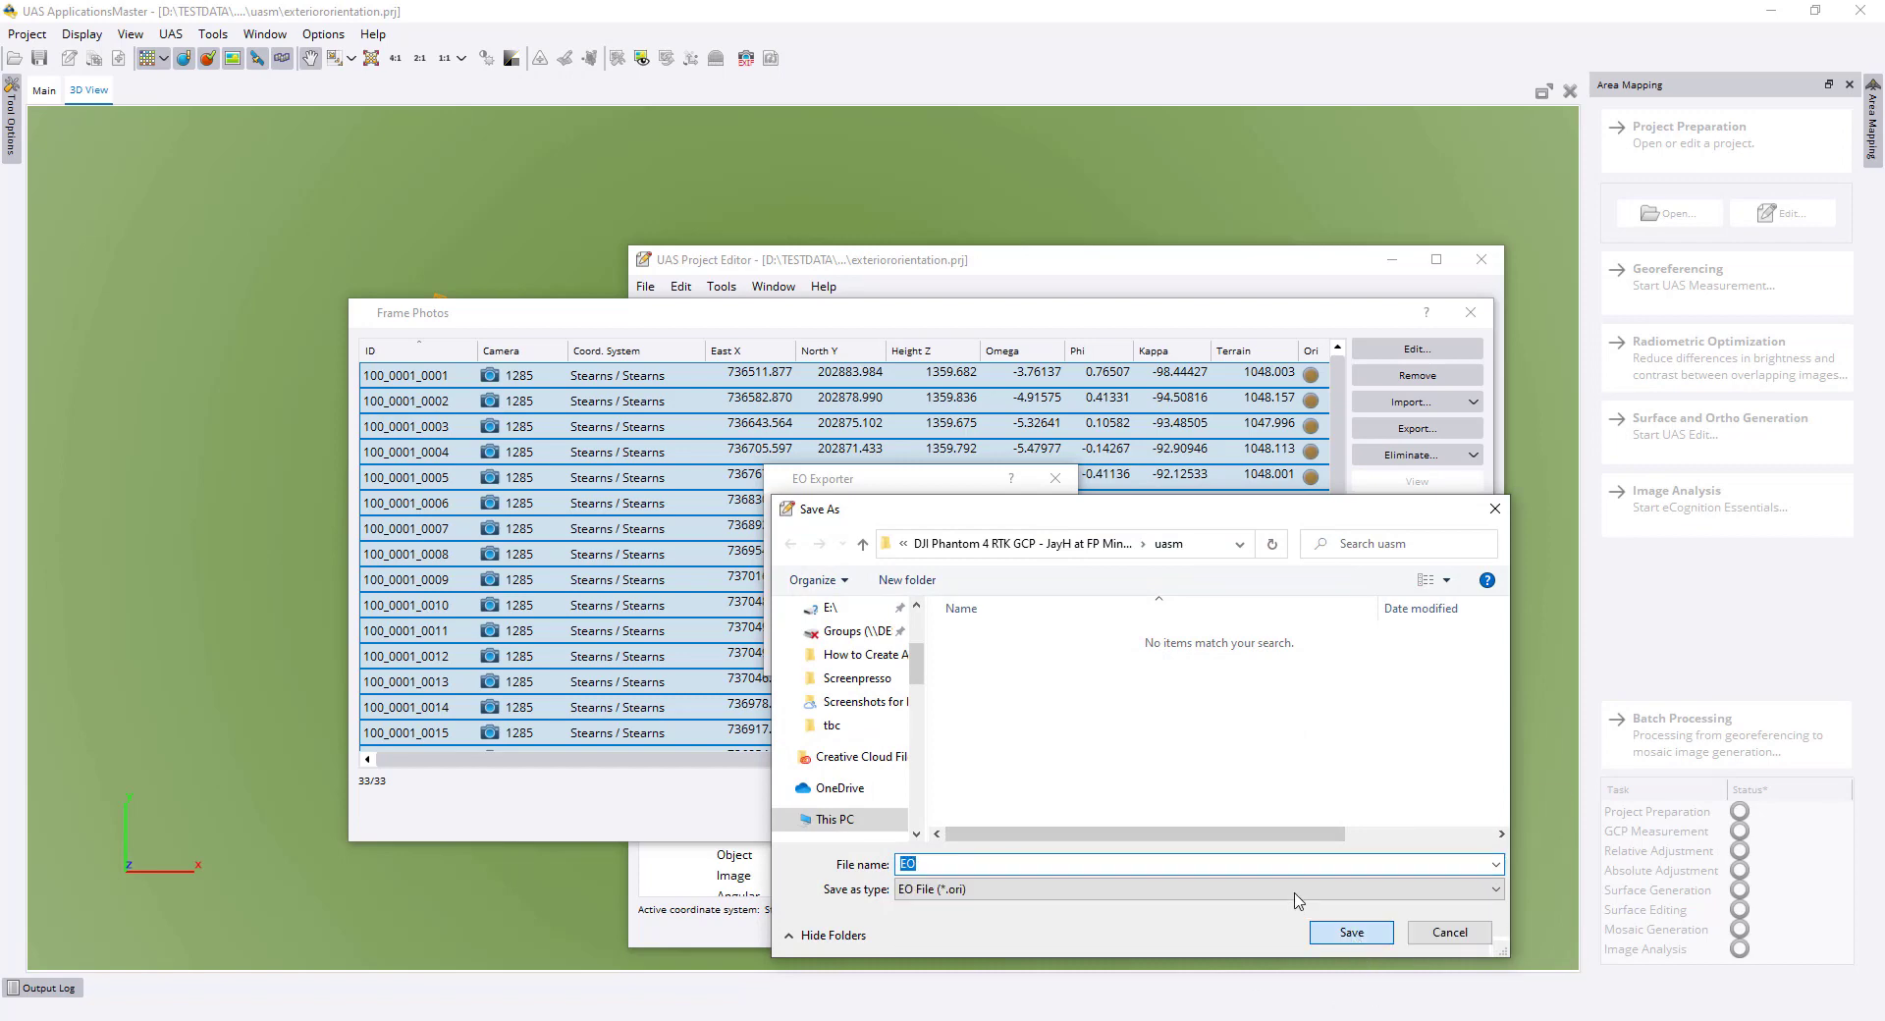
pyautogui.click(1348, 933)
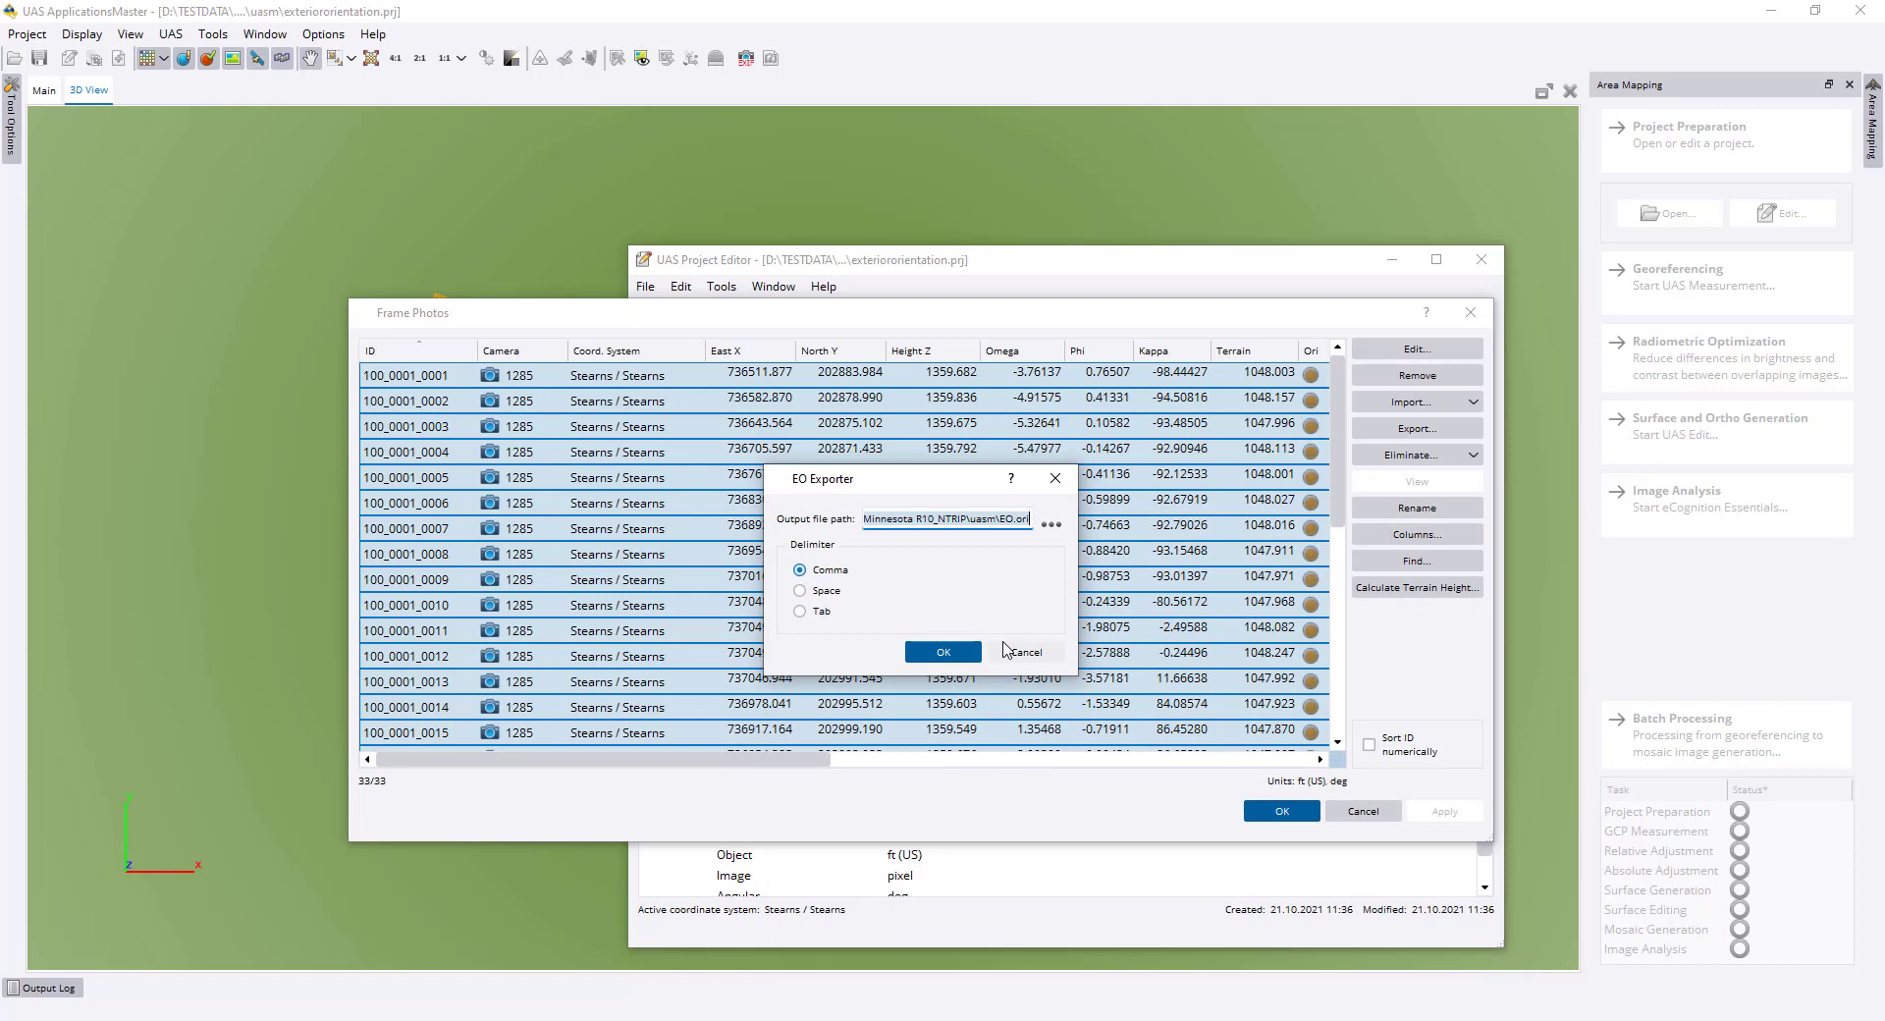
pyautogui.click(943, 653)
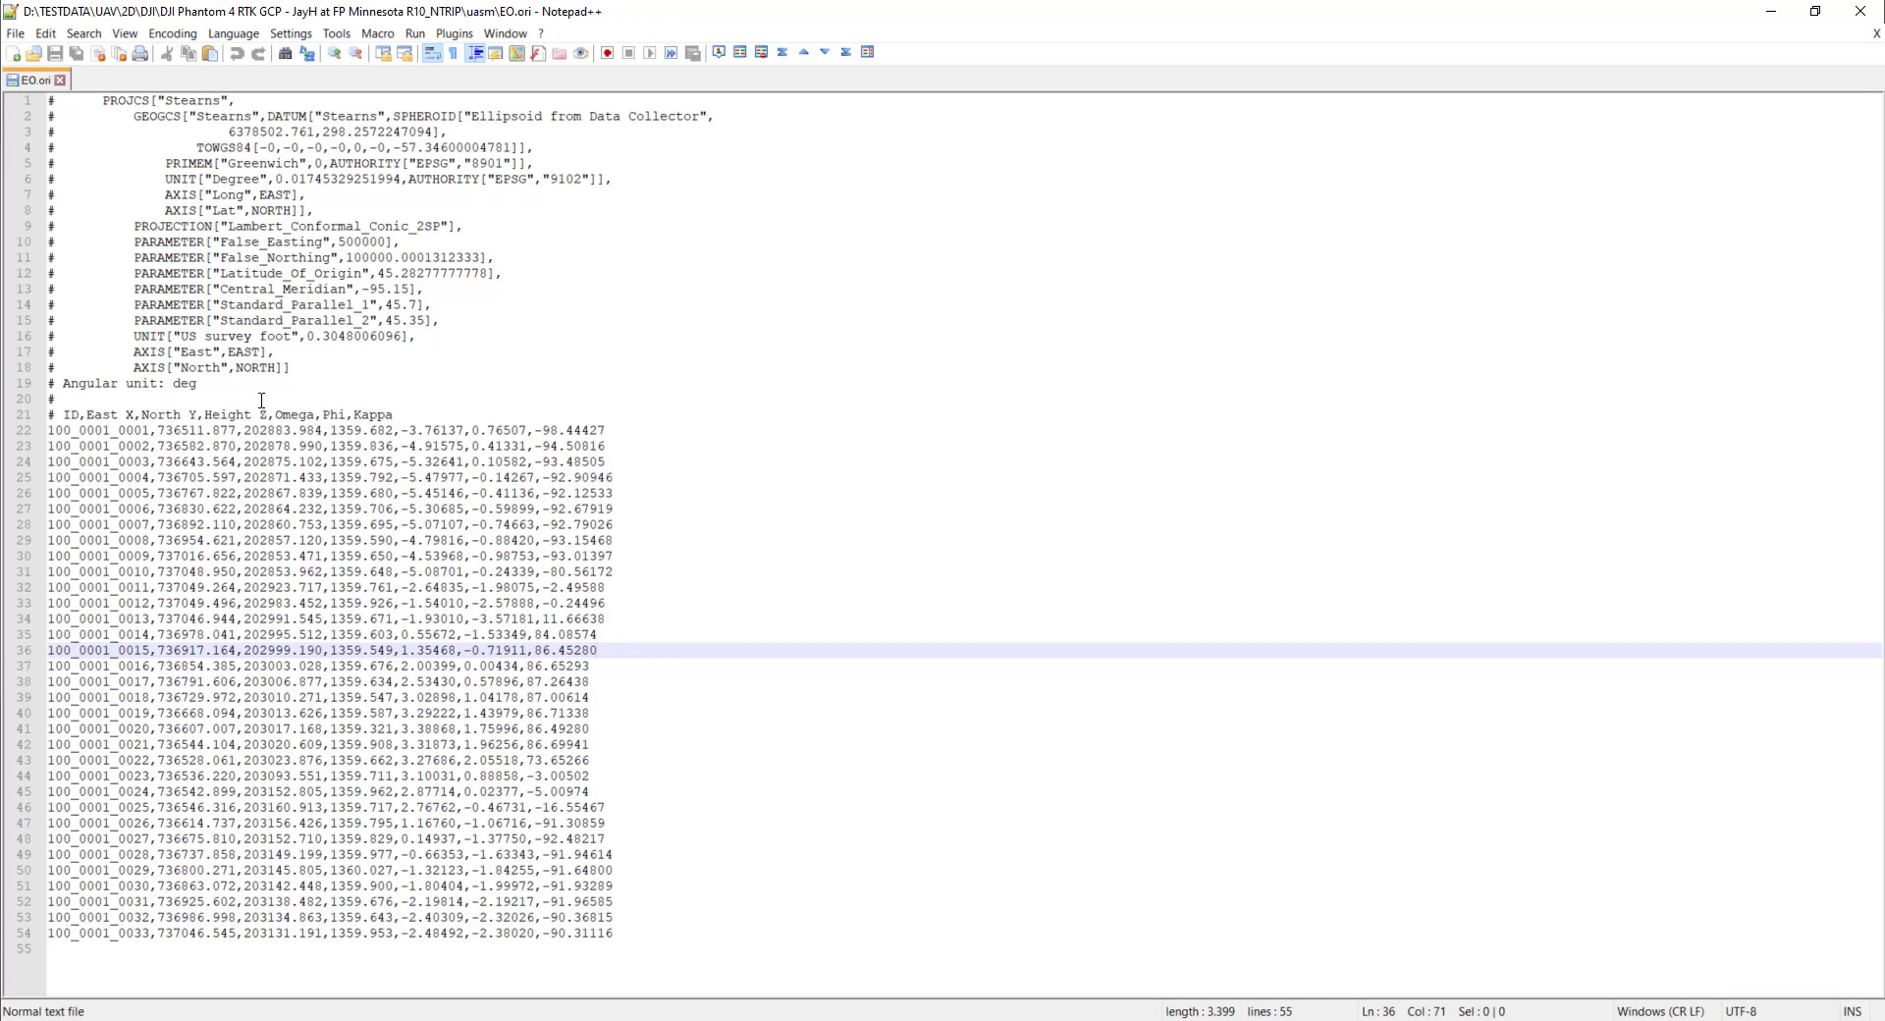
# Step: In Notepad++, examine the angular unit and first photo record of EO.ori, and compare the coordinates with the Point List report in Trimble Business Center
pyautogui.doubleClick(189, 384)
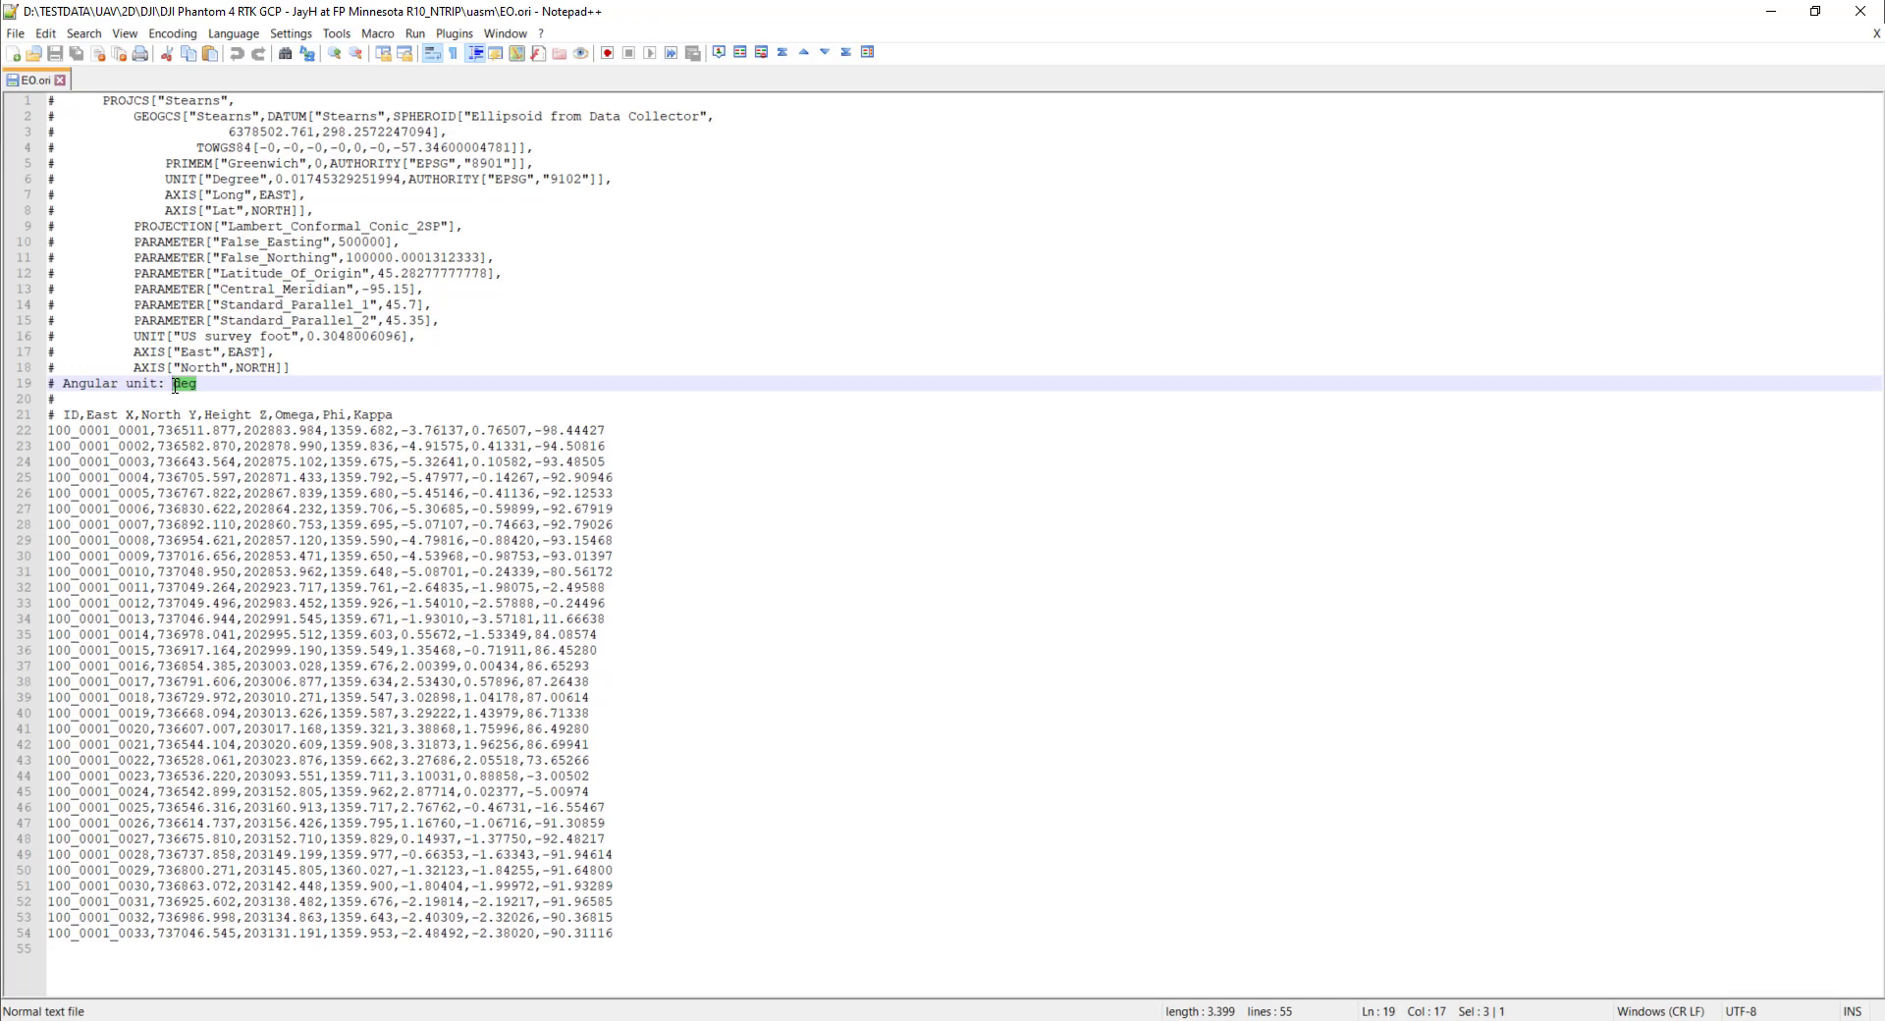
pyautogui.click(376, 463)
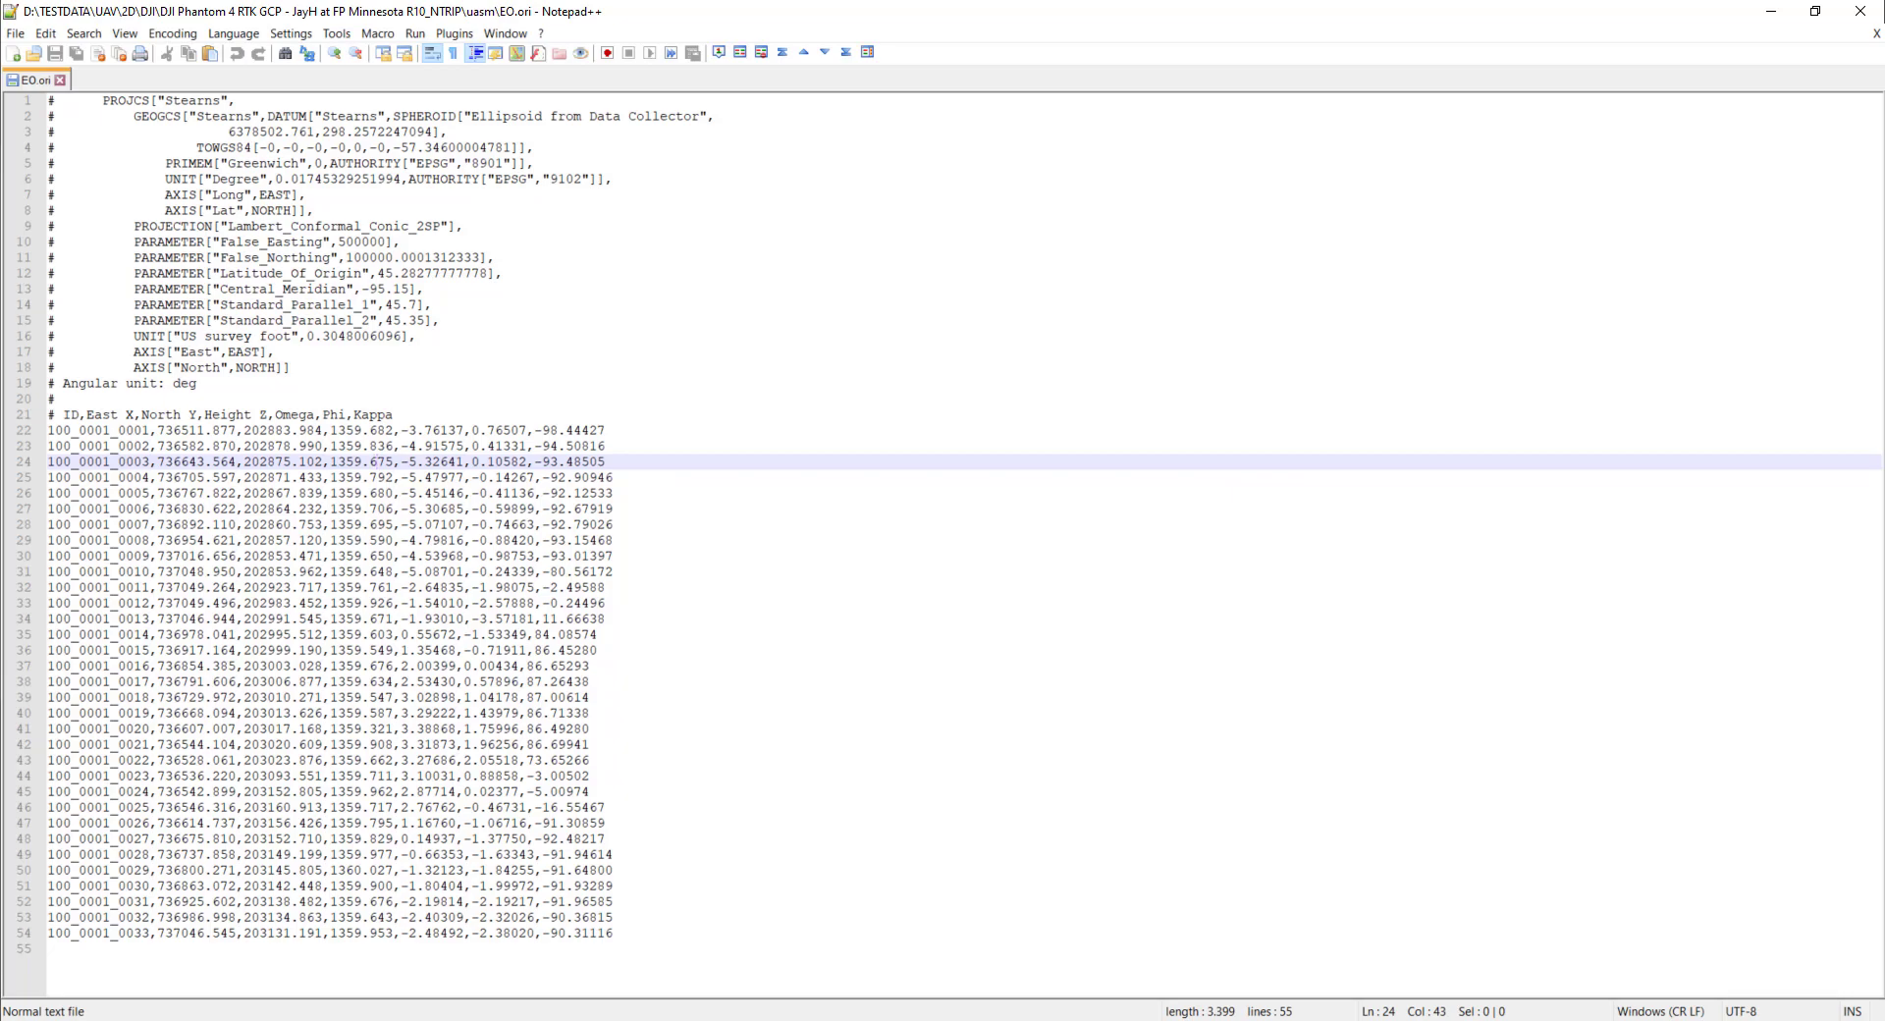
pyautogui.hotkey('alt', 'Tab')
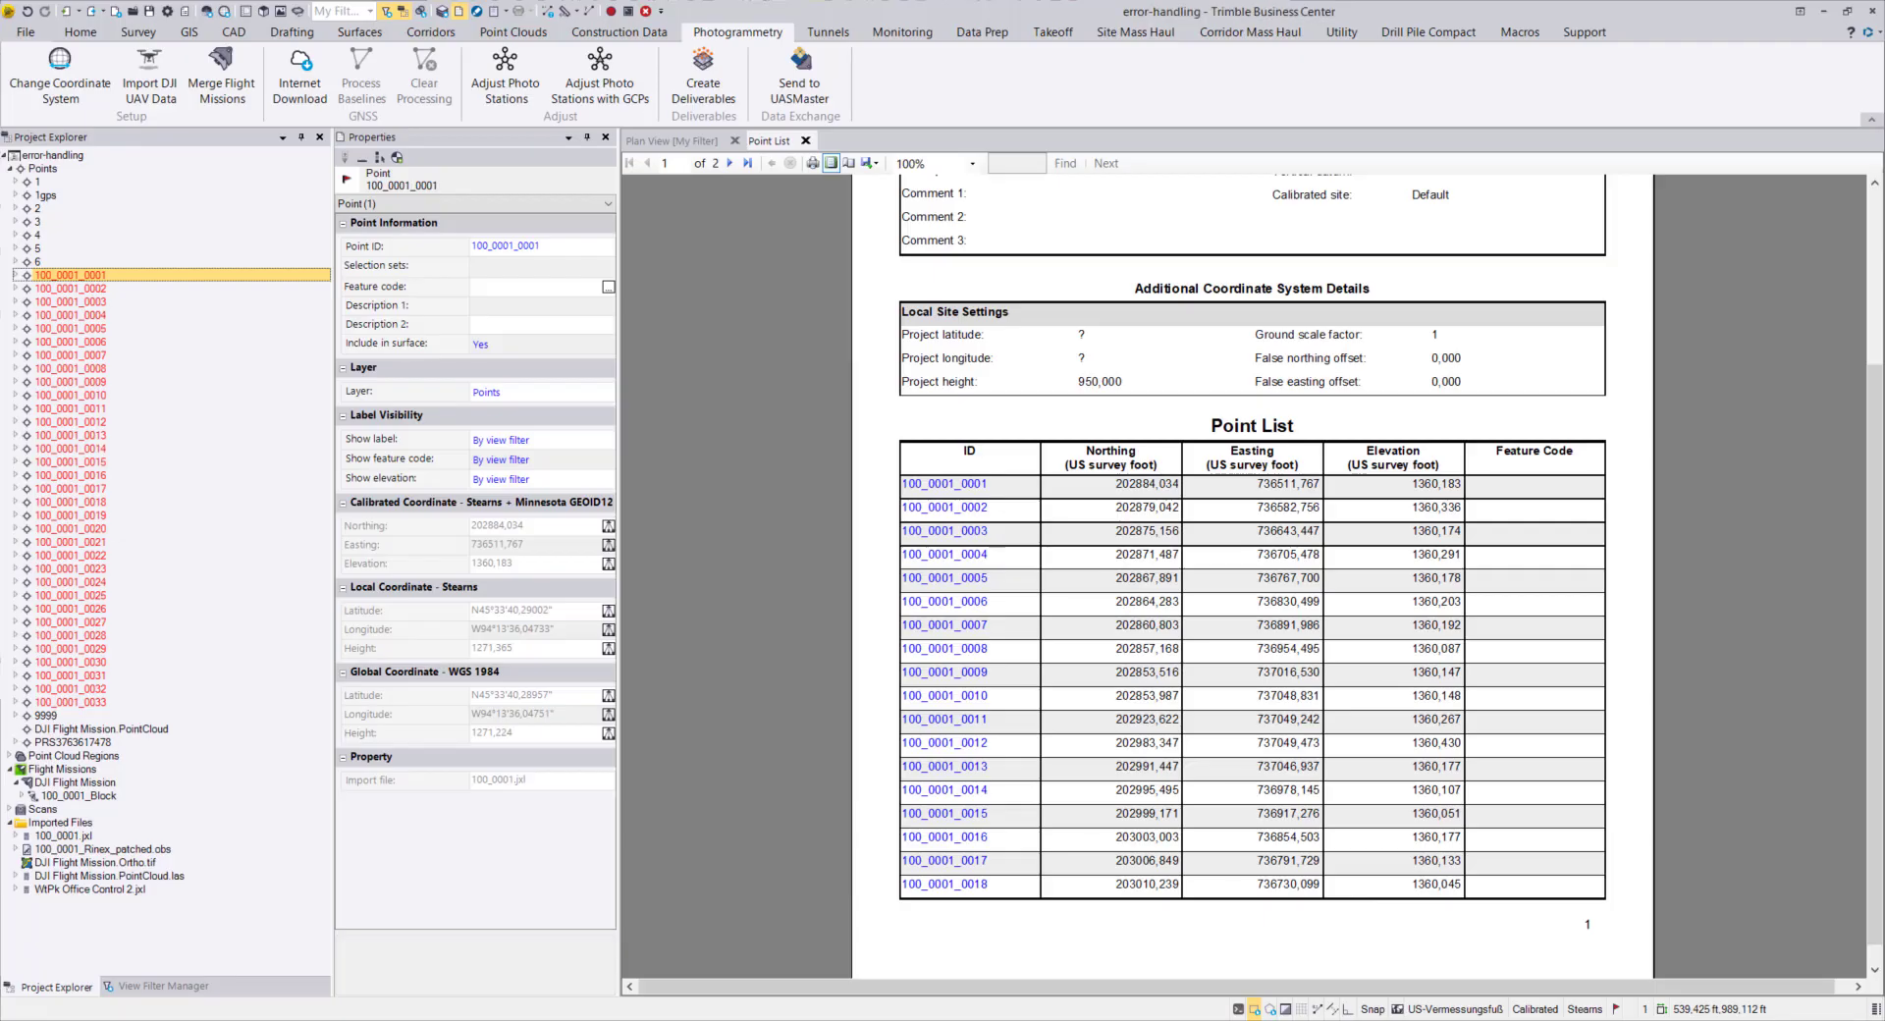
pyautogui.hotkey('alt', 'Tab')
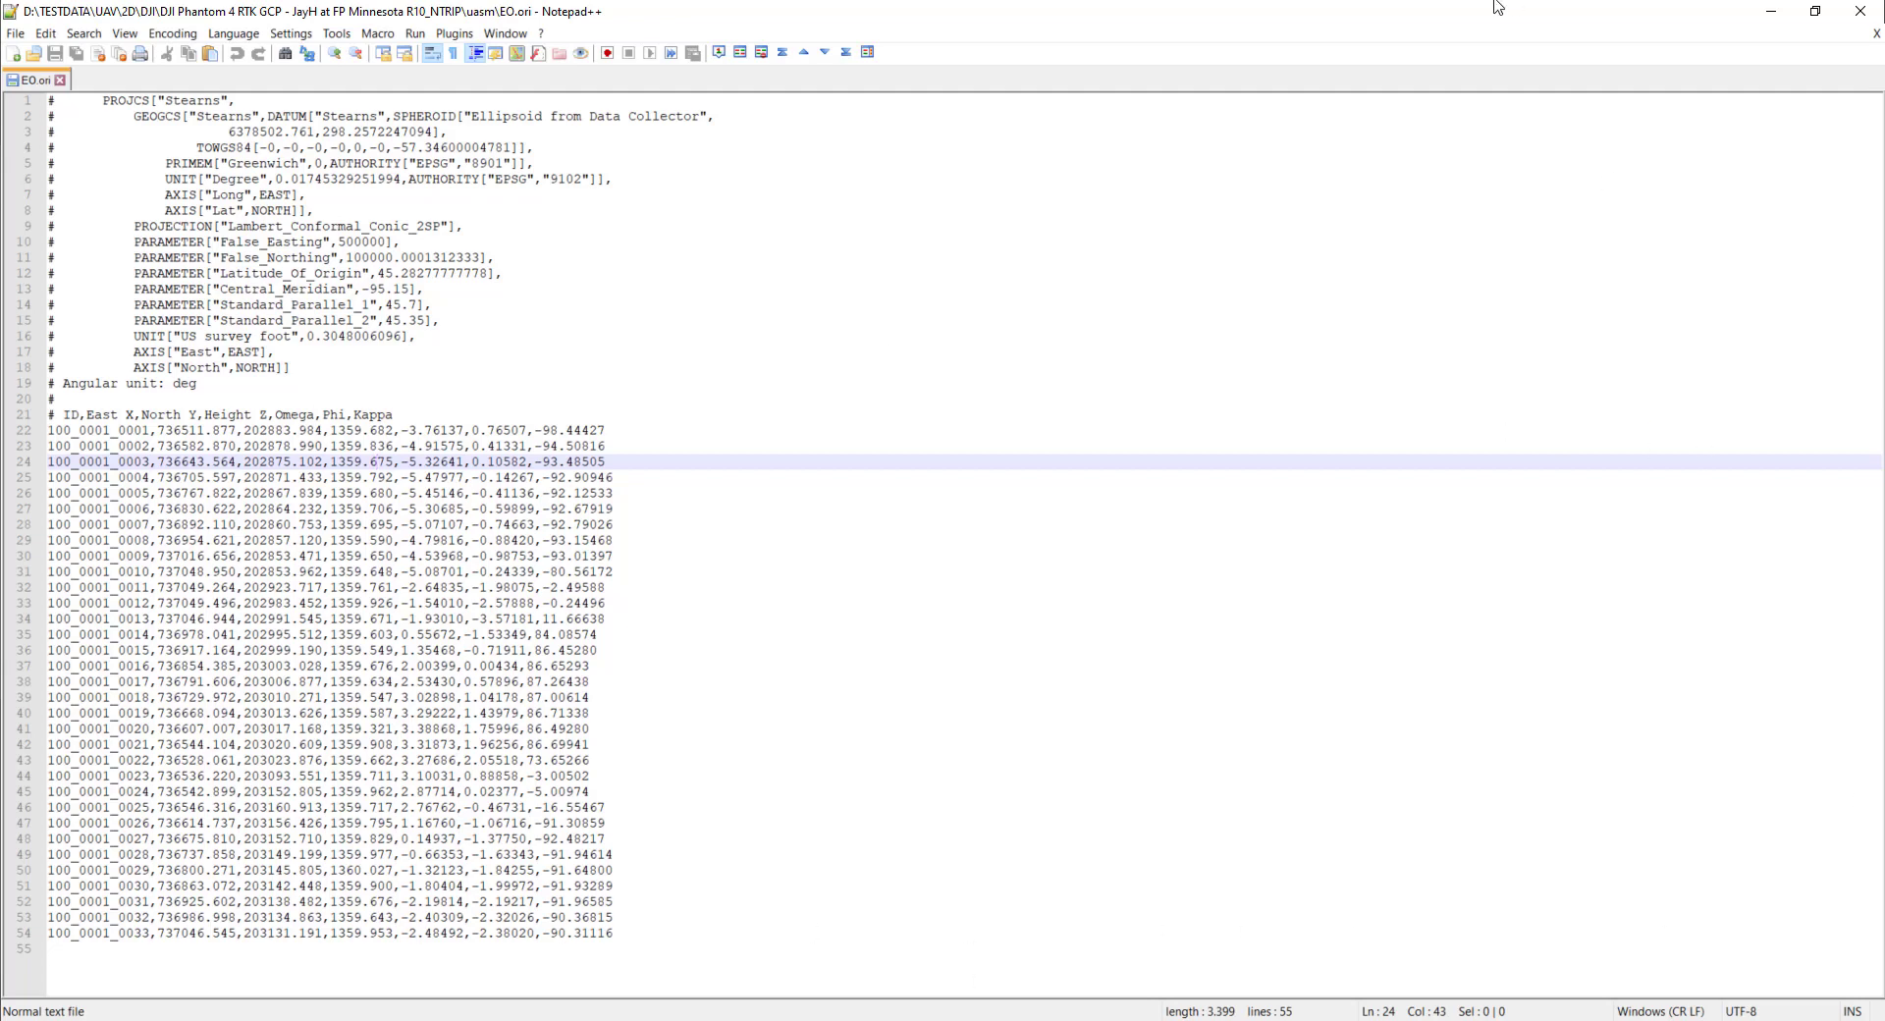
pyautogui.moveTo(1067, 12); pyautogui.dragTo(867, 47)
pyautogui.scroll(-3, 757, 343)
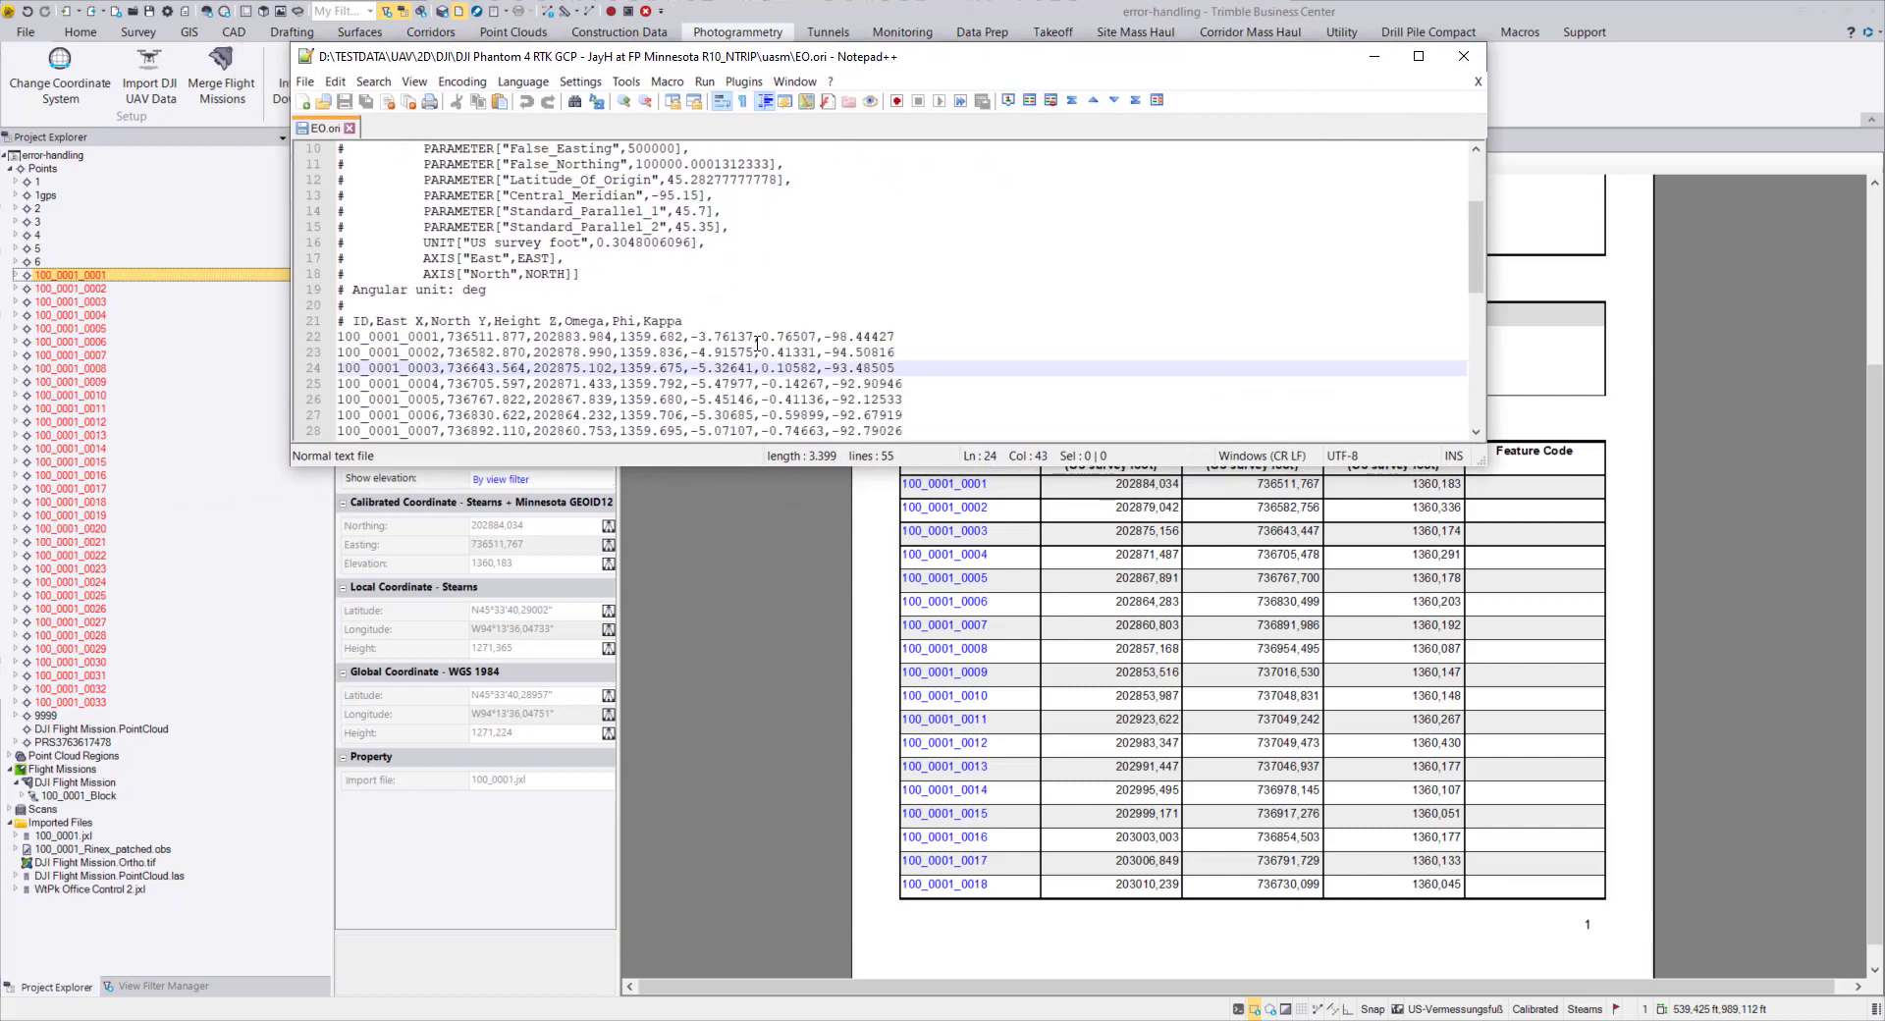
pyautogui.click(468, 337)
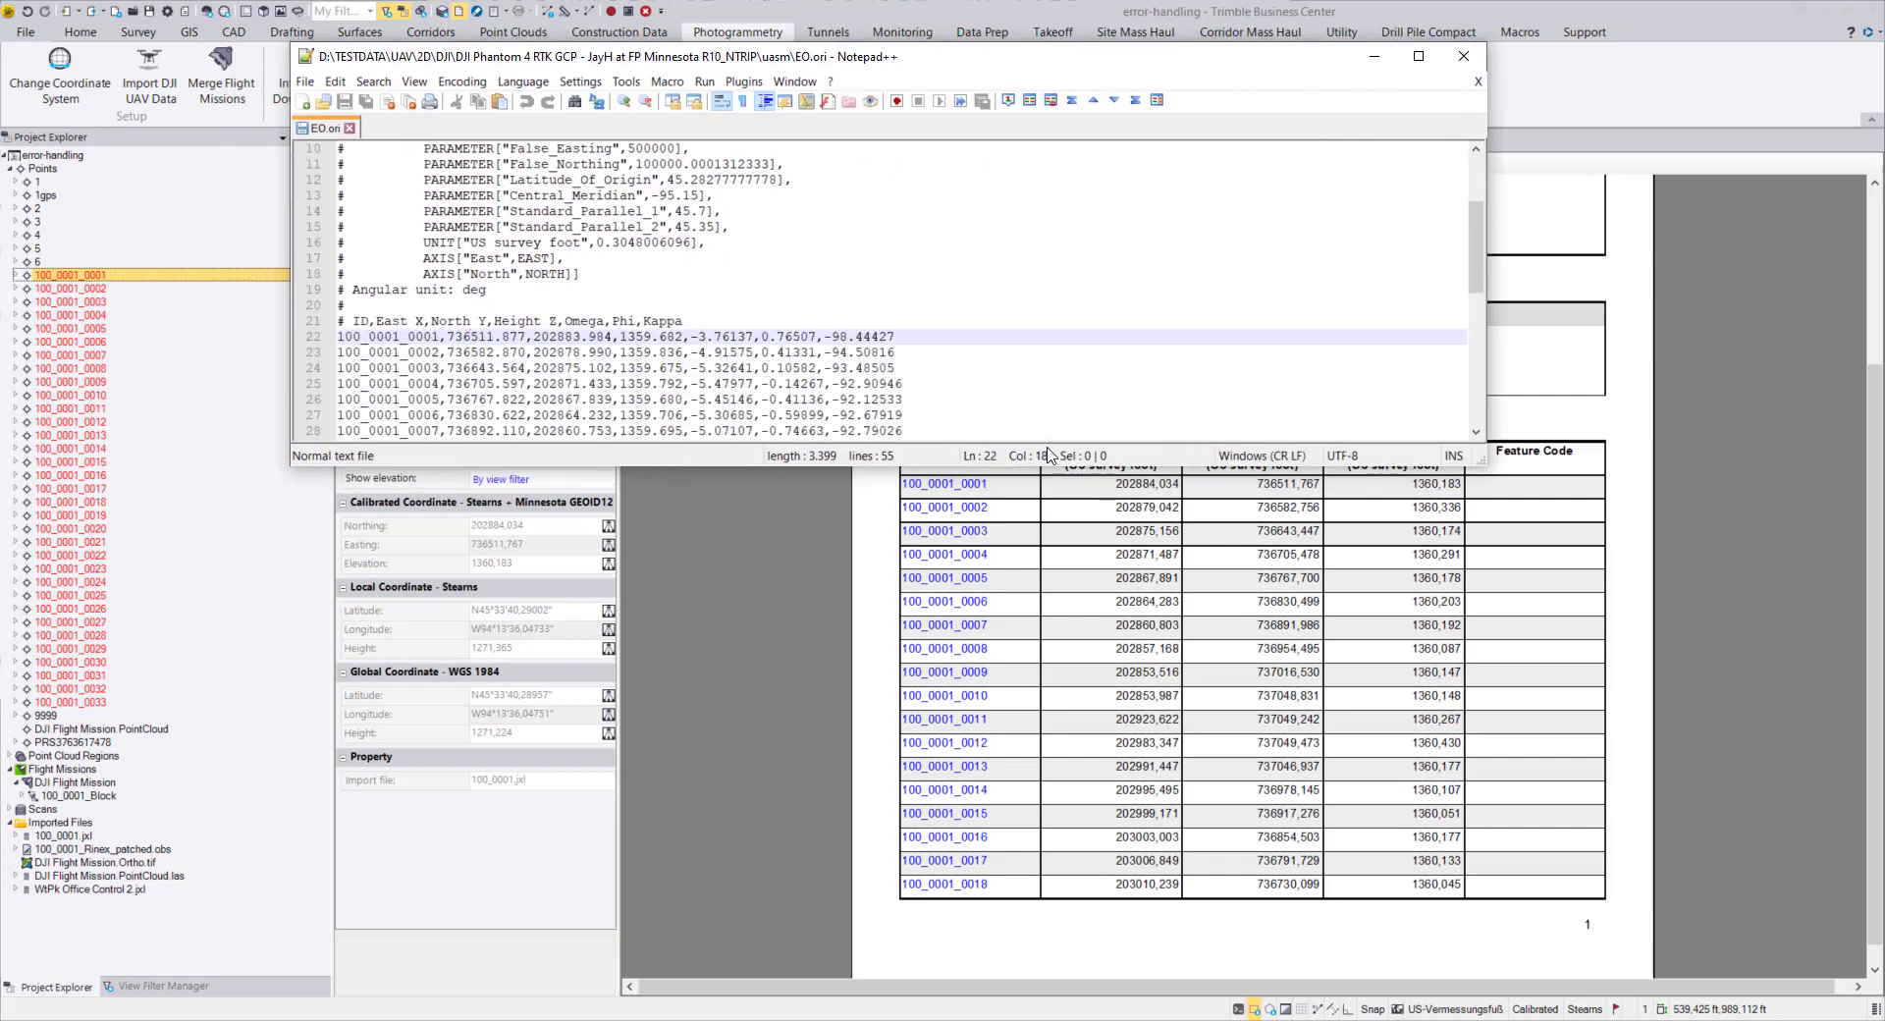
# Step: Arrange the EO.ori text and the enlarged EO_002.txt sheet in Excel to compare original and shifted coordinates
pyautogui.moveTo(1298, 61); pyautogui.dragTo(1357, 37)
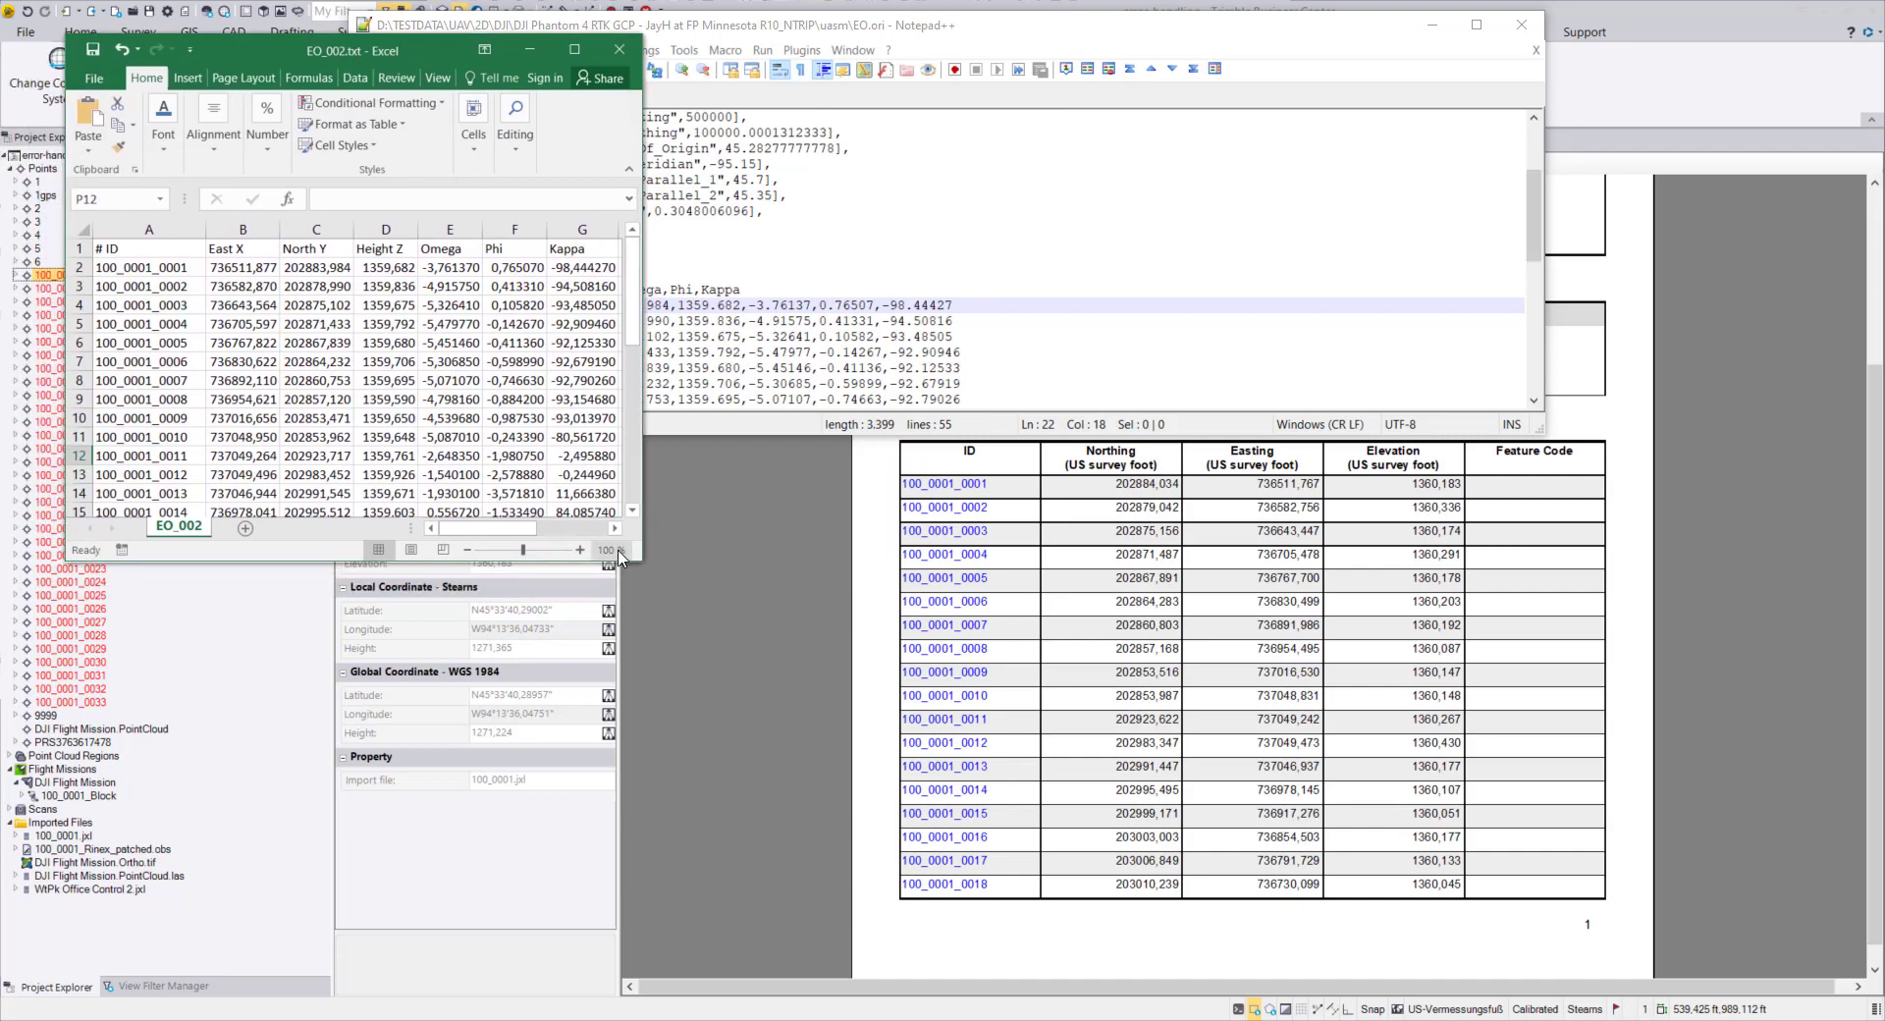
pyautogui.moveTo(629, 558); pyautogui.dragTo(1318, 640)
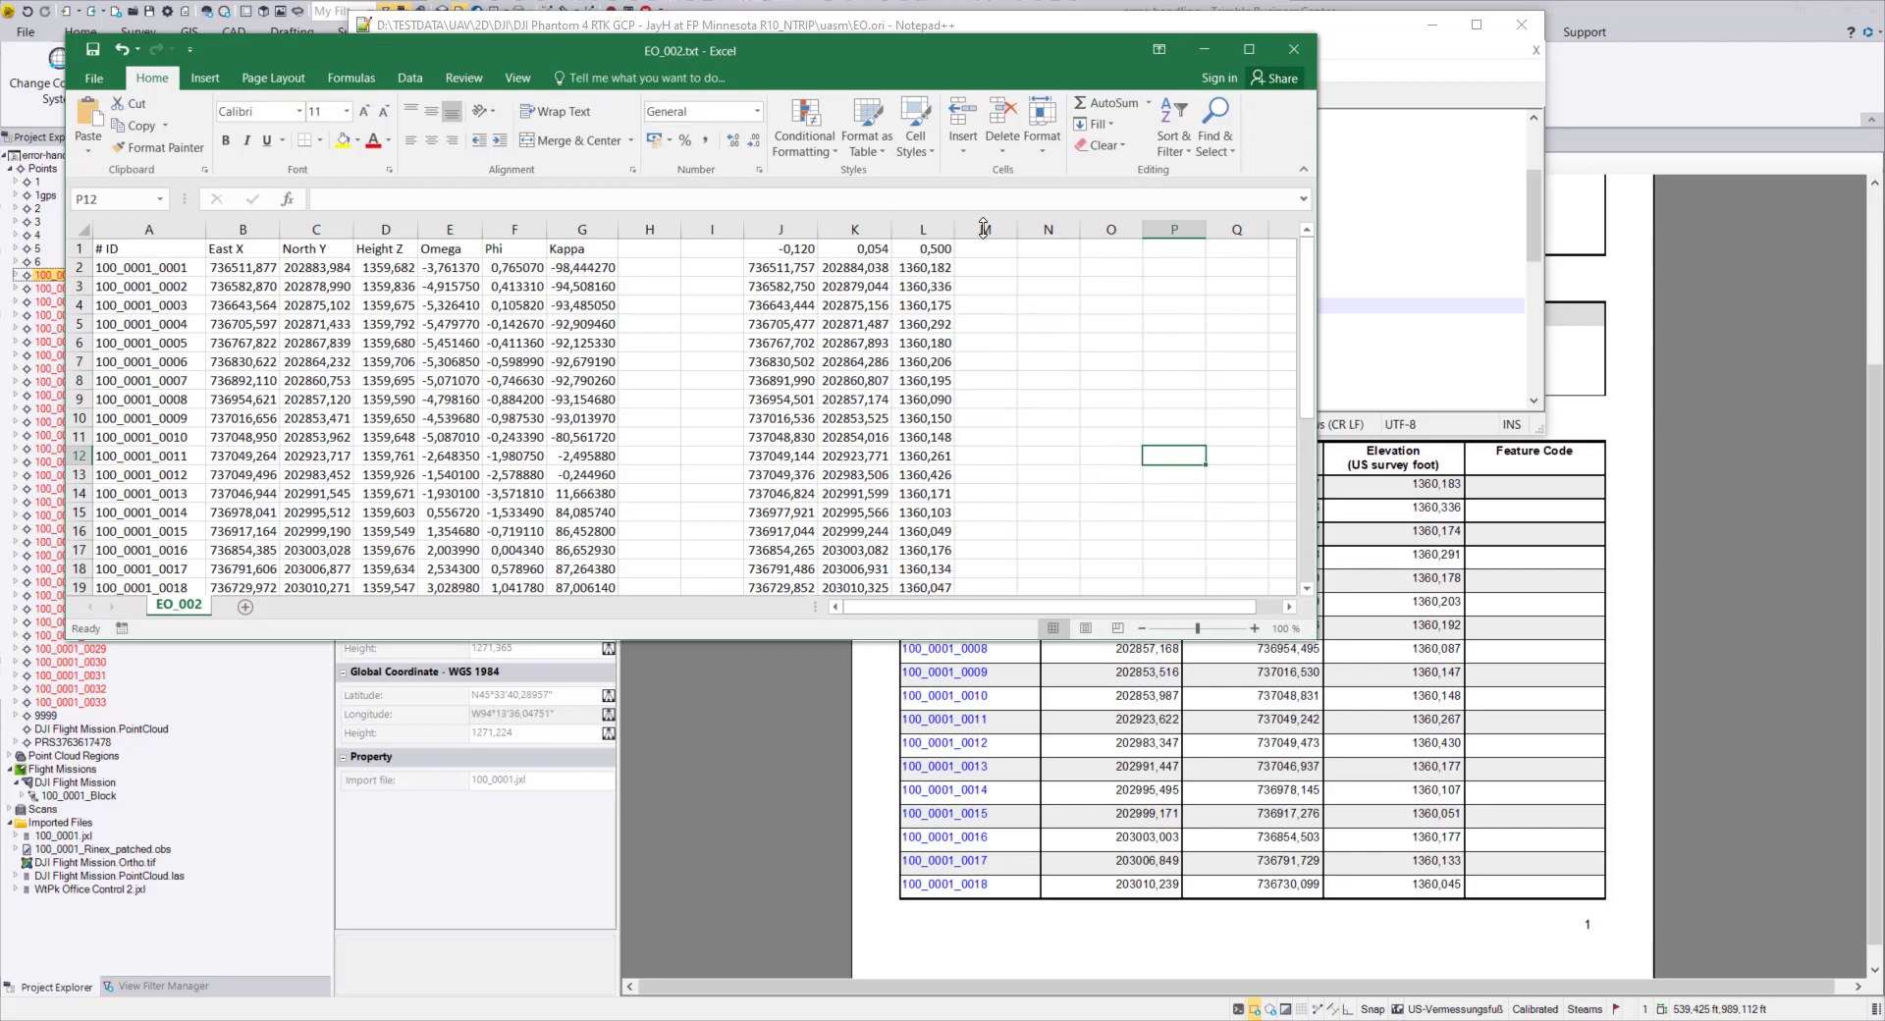
pyautogui.moveTo(945, 49); pyautogui.dragTo(1300, 342)
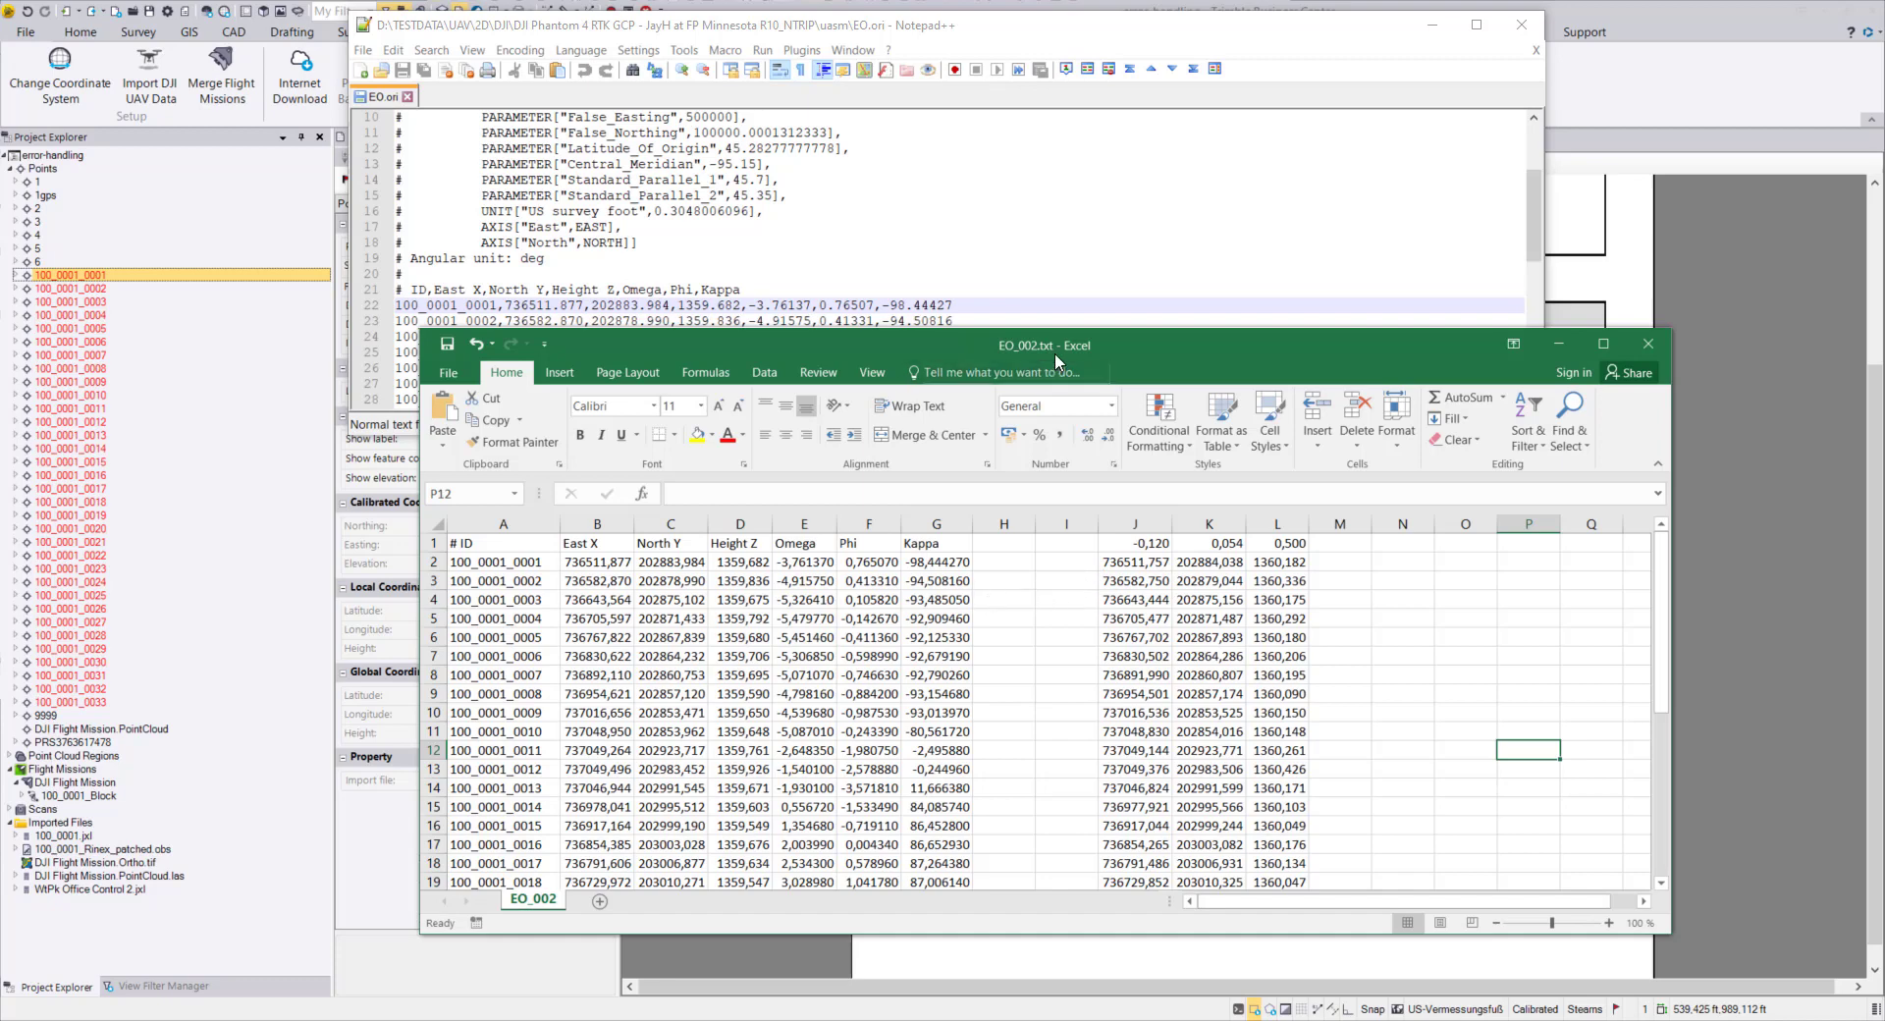
# Step: Resize and reposition the EO_002.txt sheet to compare its shifted coordinates with the Point List report's easting, northing and elevation values
pyautogui.moveTo(1054, 351); pyautogui.dragTo(903, 490)
pyautogui.moveTo(911, 379)
pyautogui.mouseDown()
pyautogui.moveTo(916, 290)
pyautogui.moveTo(931, 392)
pyautogui.moveTo(1071, 516)
pyautogui.moveTo(1173, 534)
pyautogui.mouseUp()
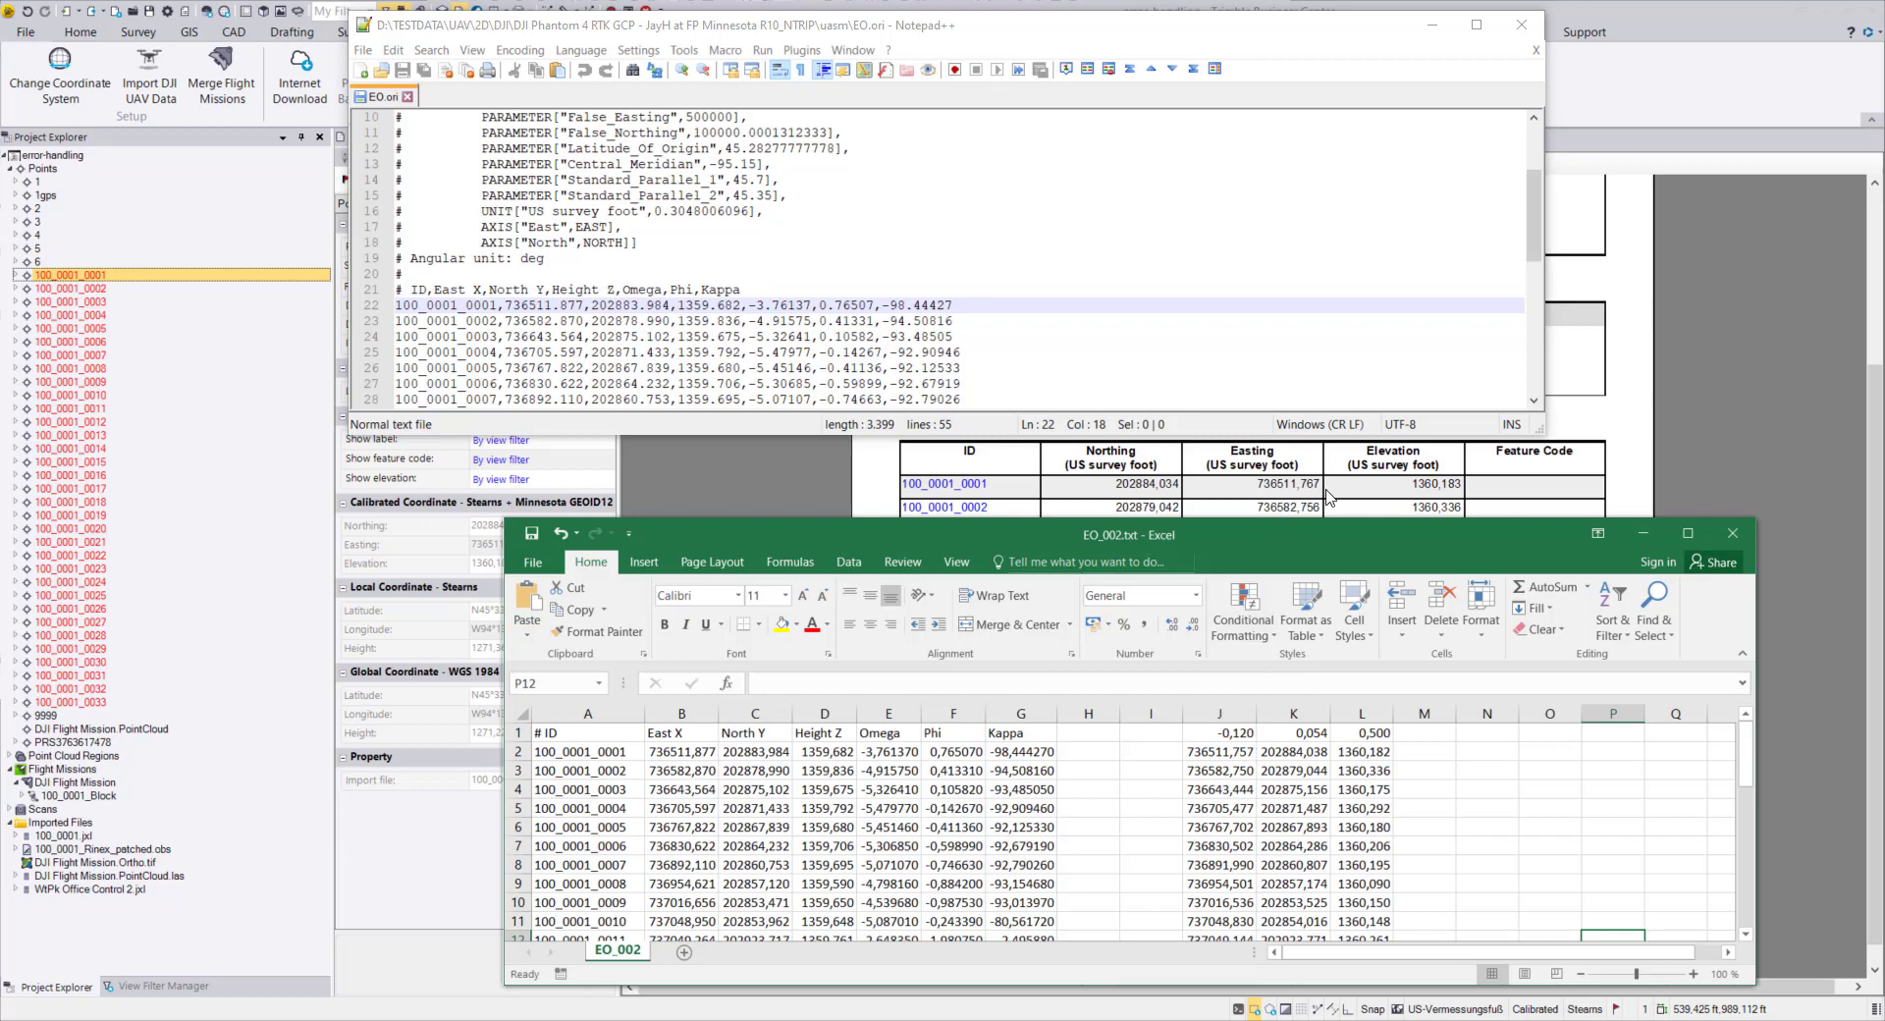
pyautogui.moveTo(1312, 534); pyautogui.dragTo(1330, 570)
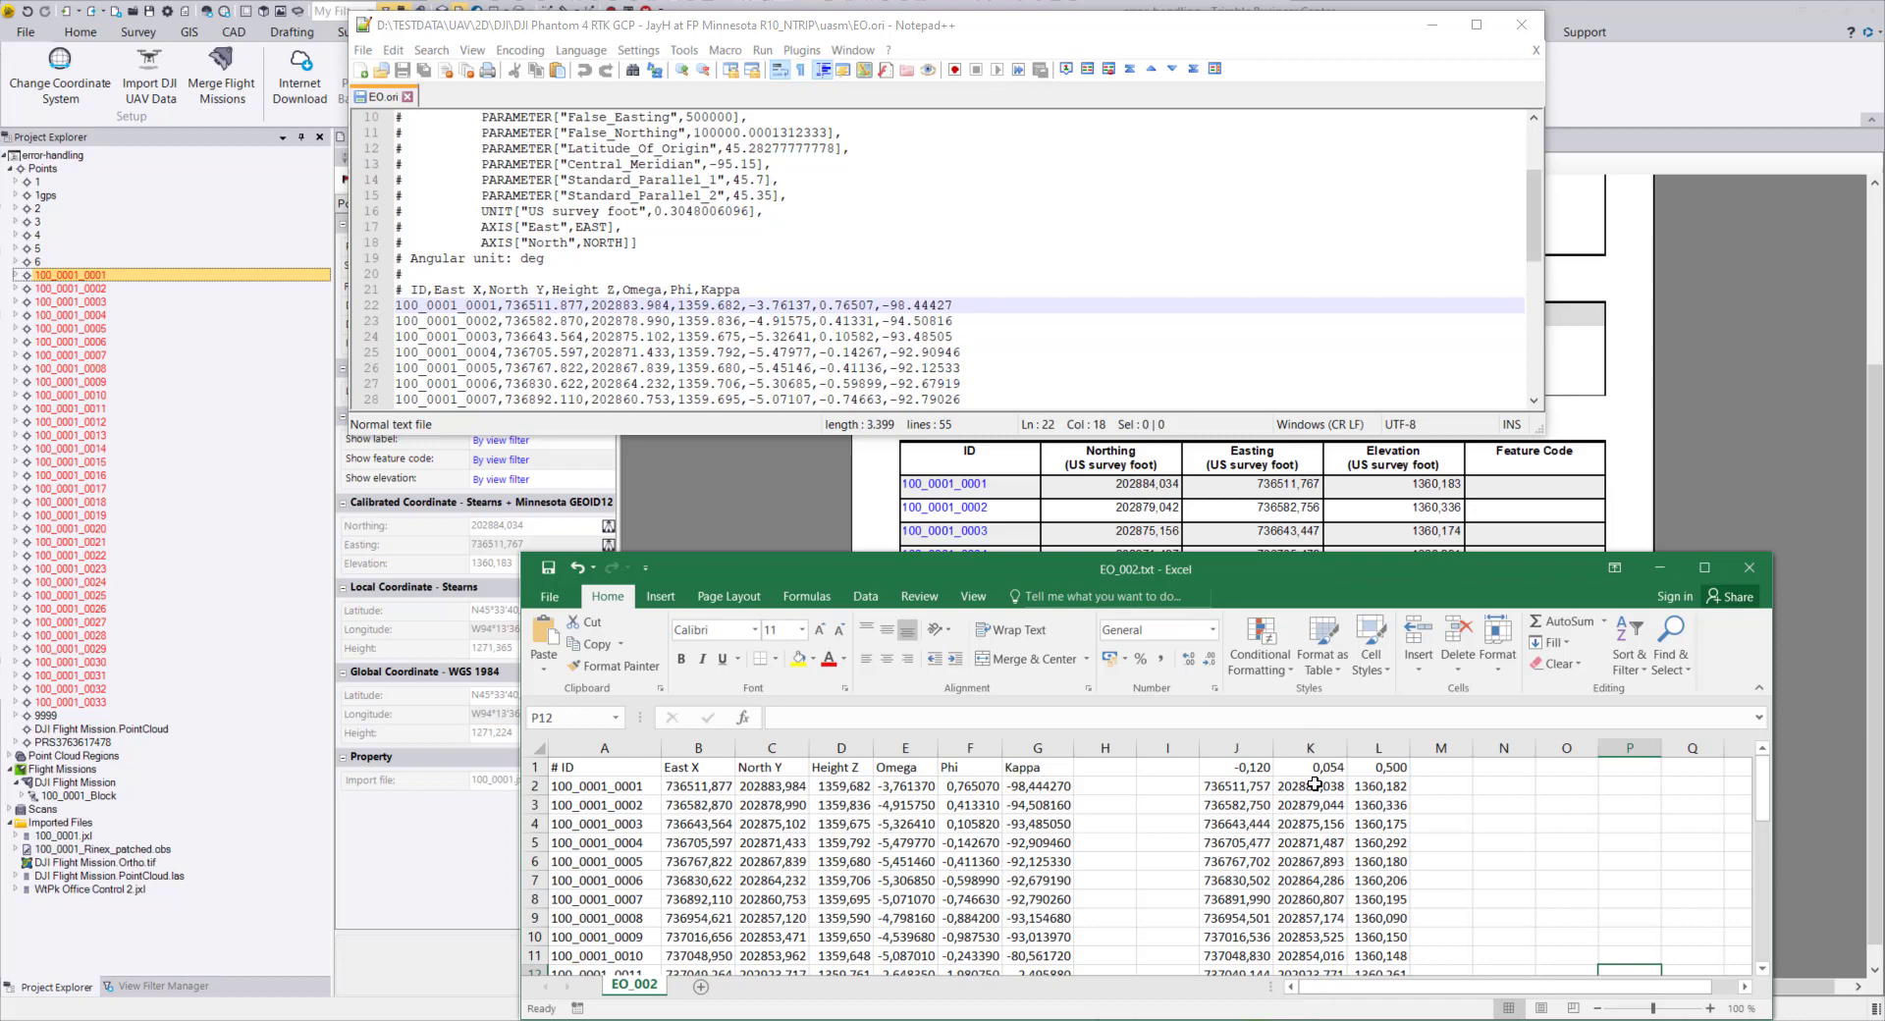
pyautogui.moveTo(1347, 563); pyautogui.dragTo(1274, 552)
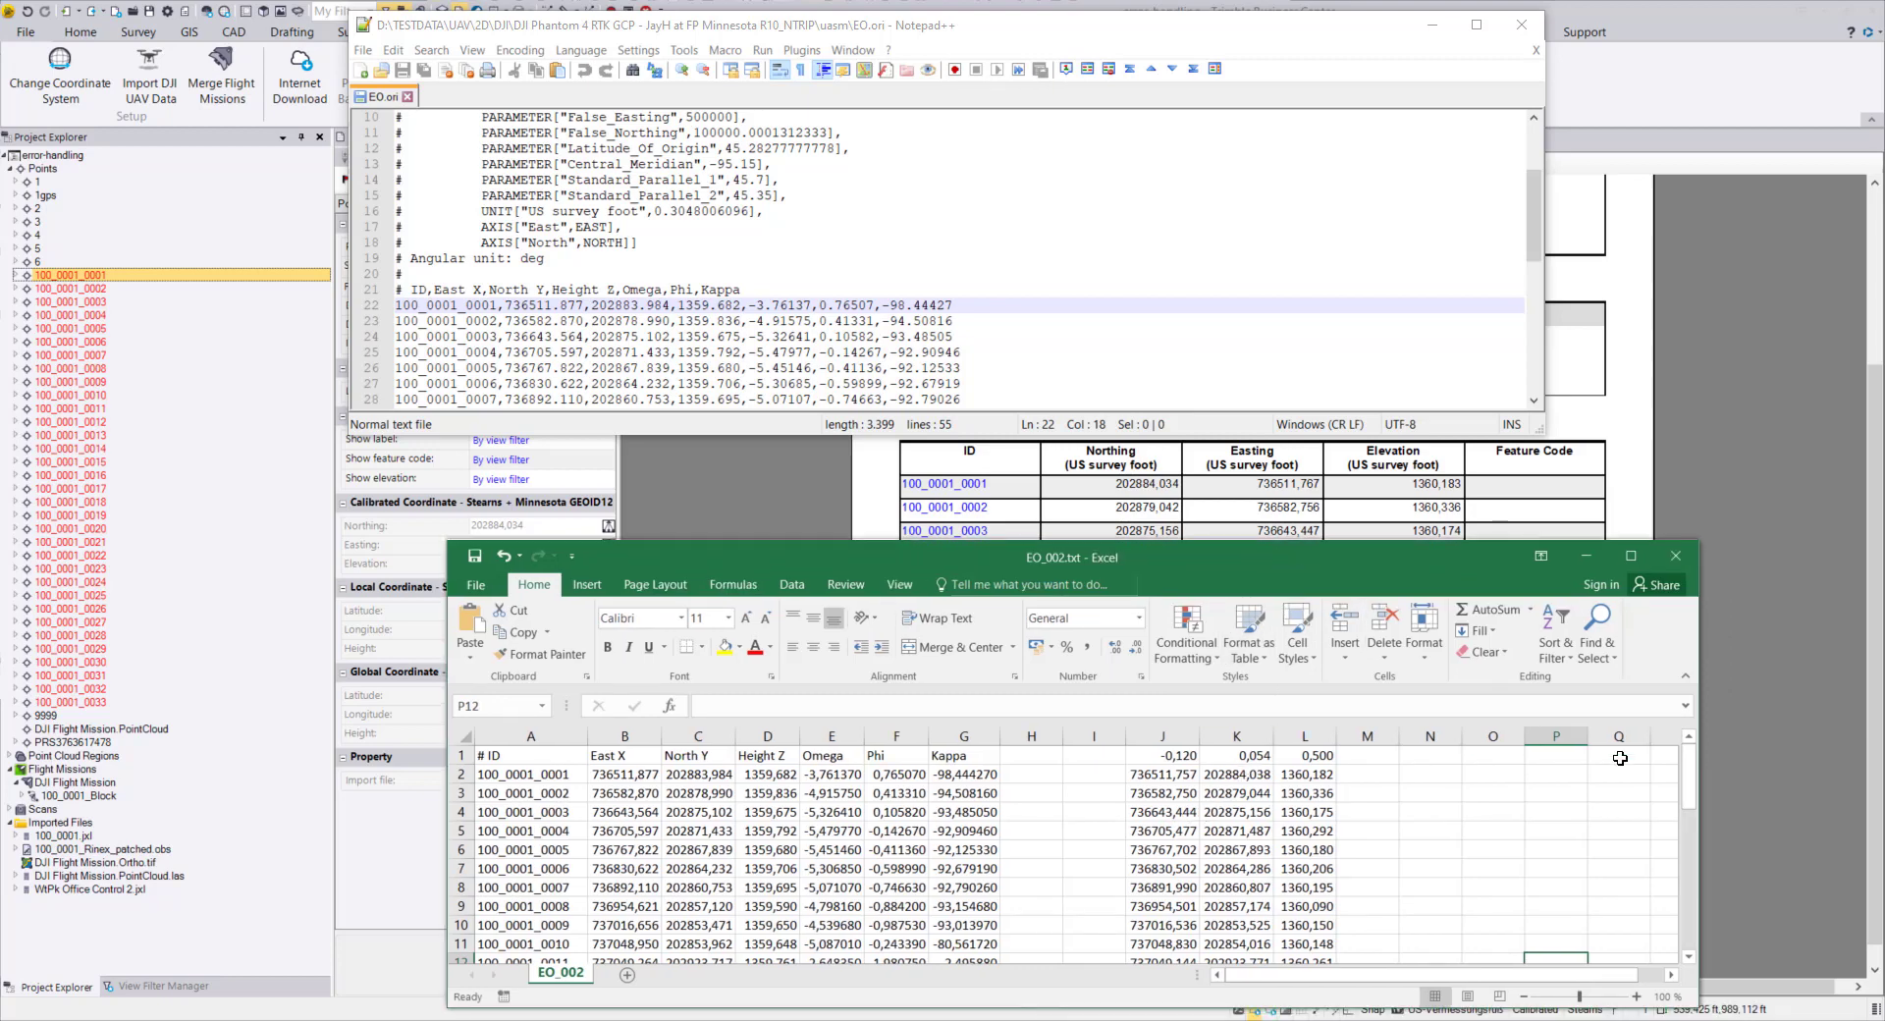
pyautogui.moveTo(1704, 768); pyautogui.dragTo(1383, 768)
pyautogui.moveTo(1072, 557); pyautogui.dragTo(909, 263)
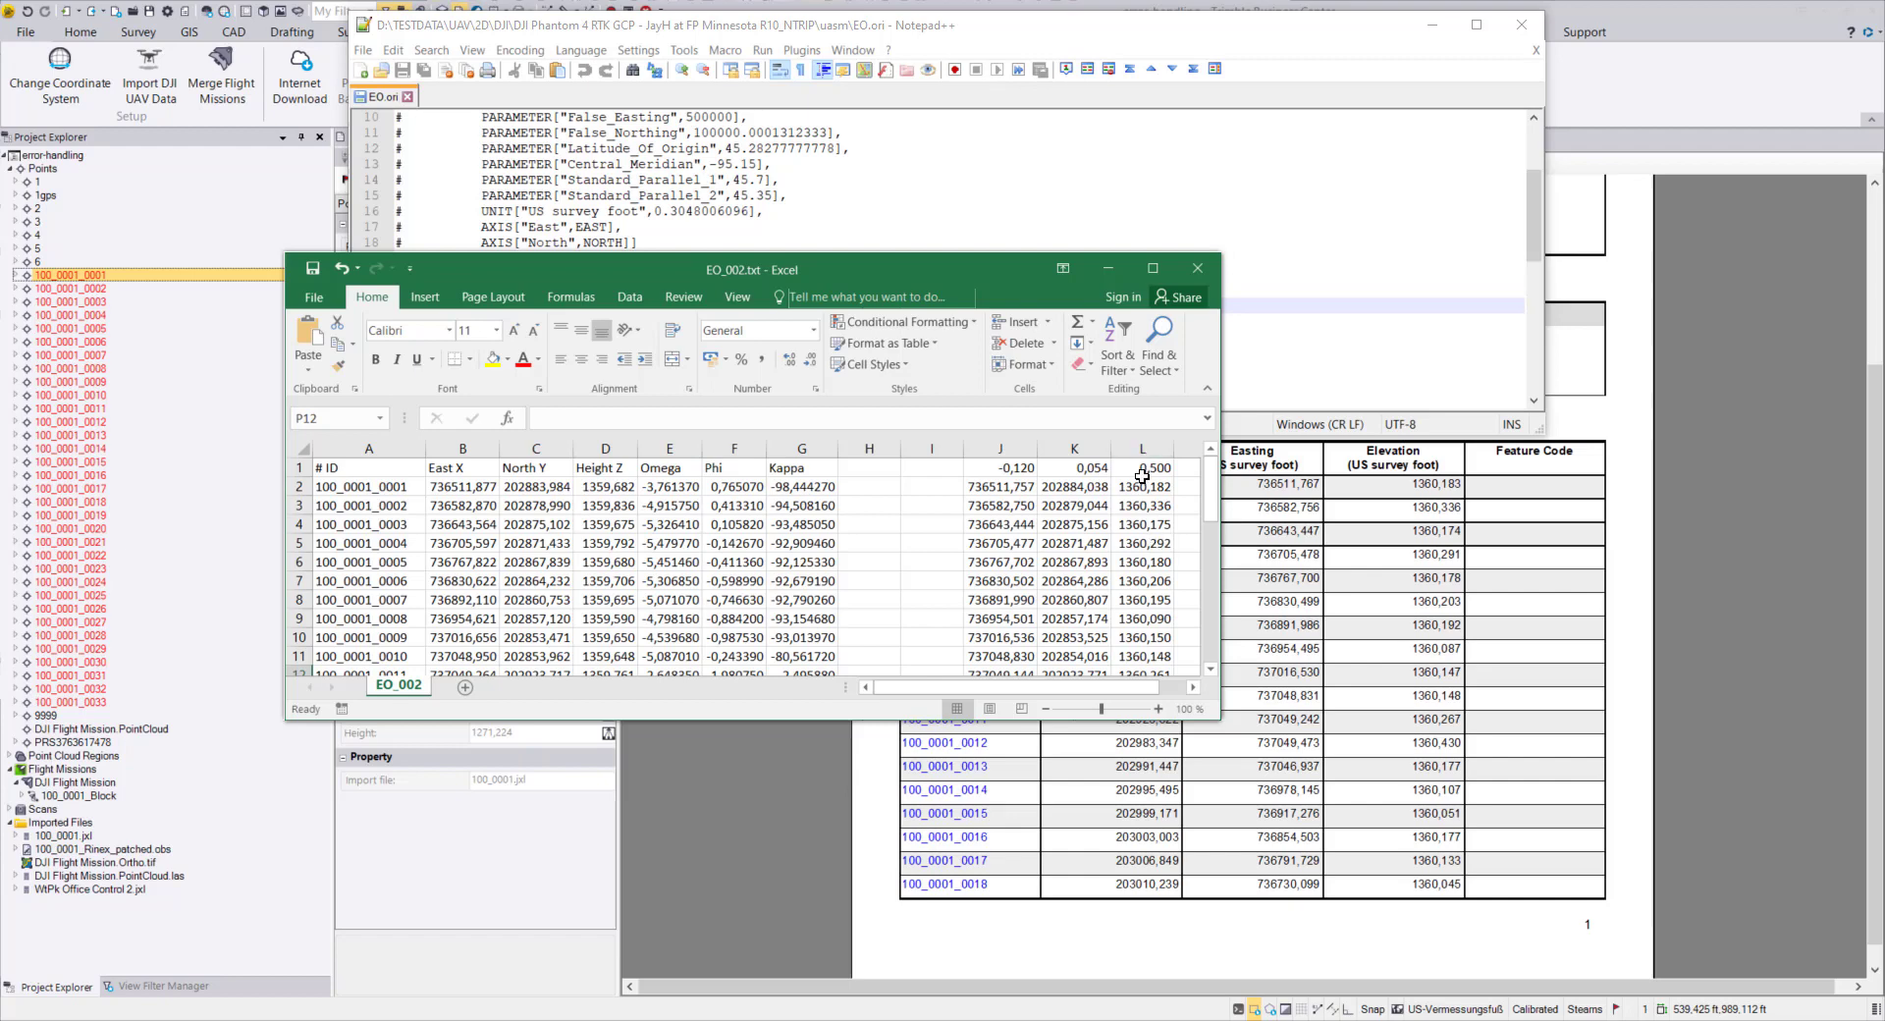
# Step: Minimize the EO_002.txt sheet and enlarge EO.ori in Notepad++ to review its coordinate system header and photo orientation records
pyautogui.click(1108, 268)
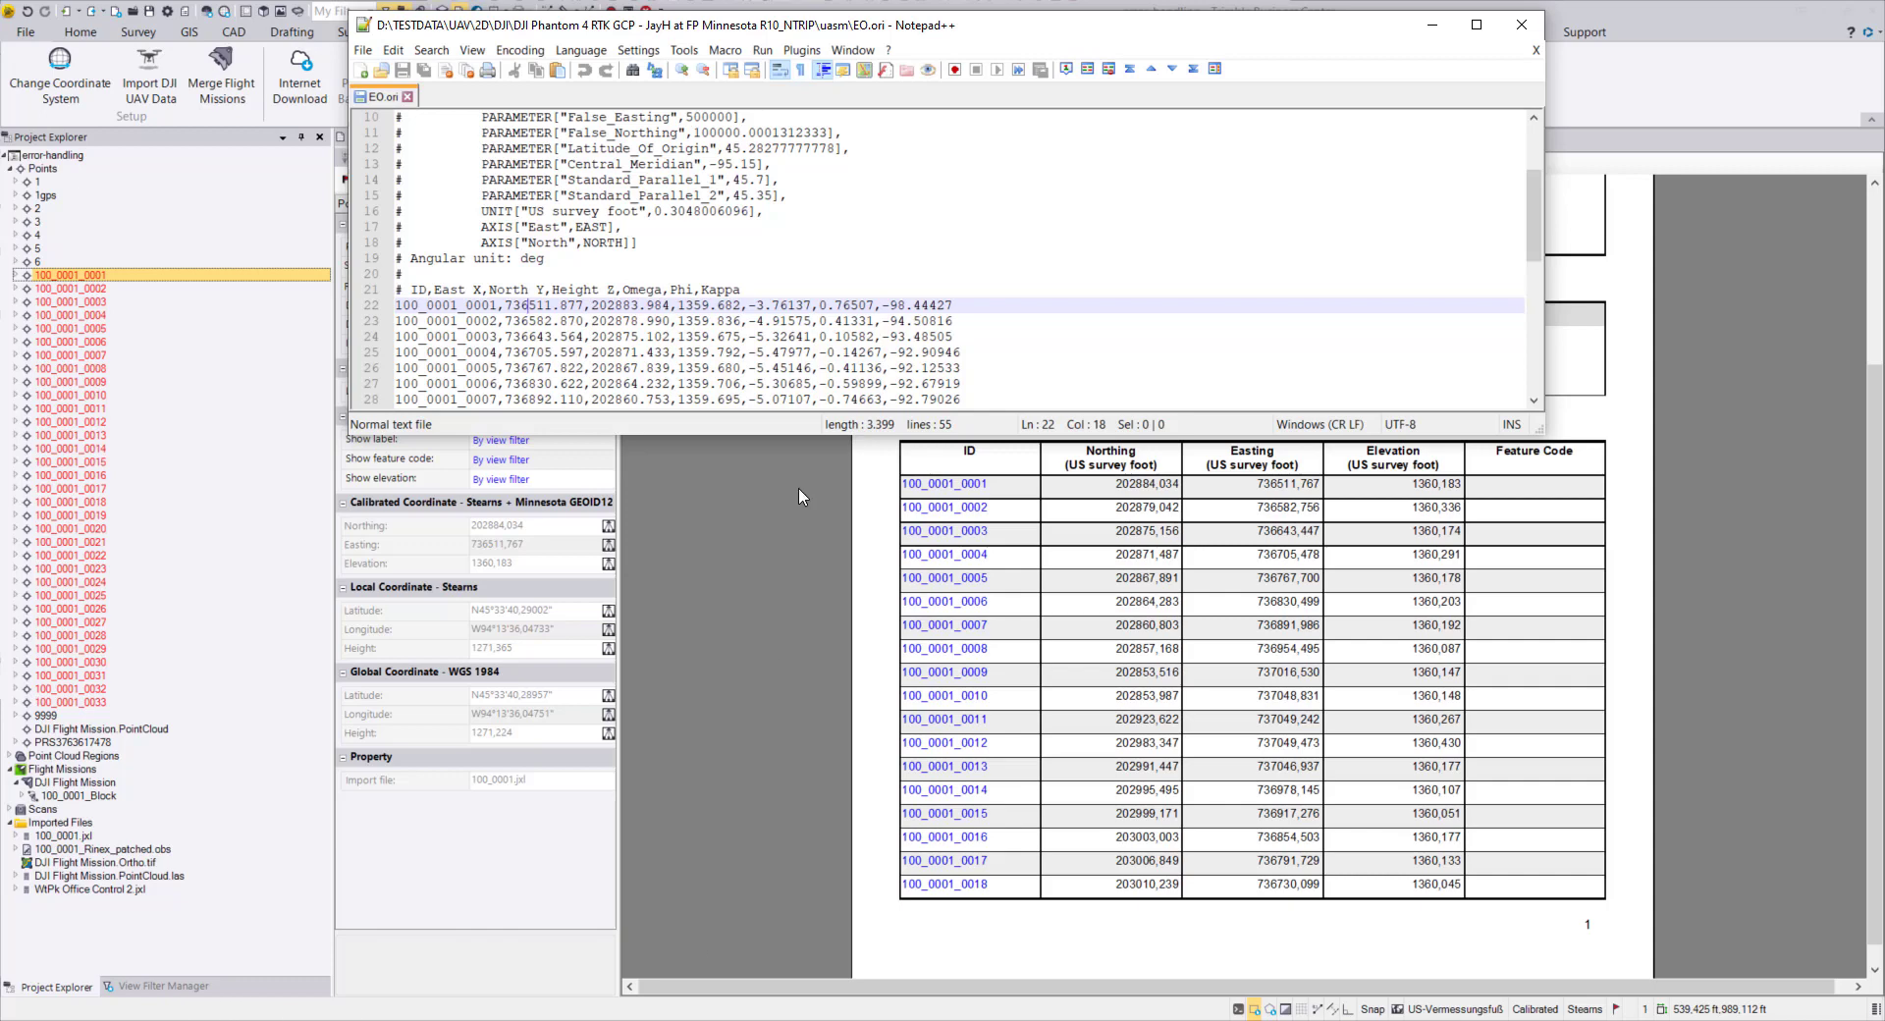
pyautogui.moveTo(804, 435); pyautogui.dragTo(804, 847)
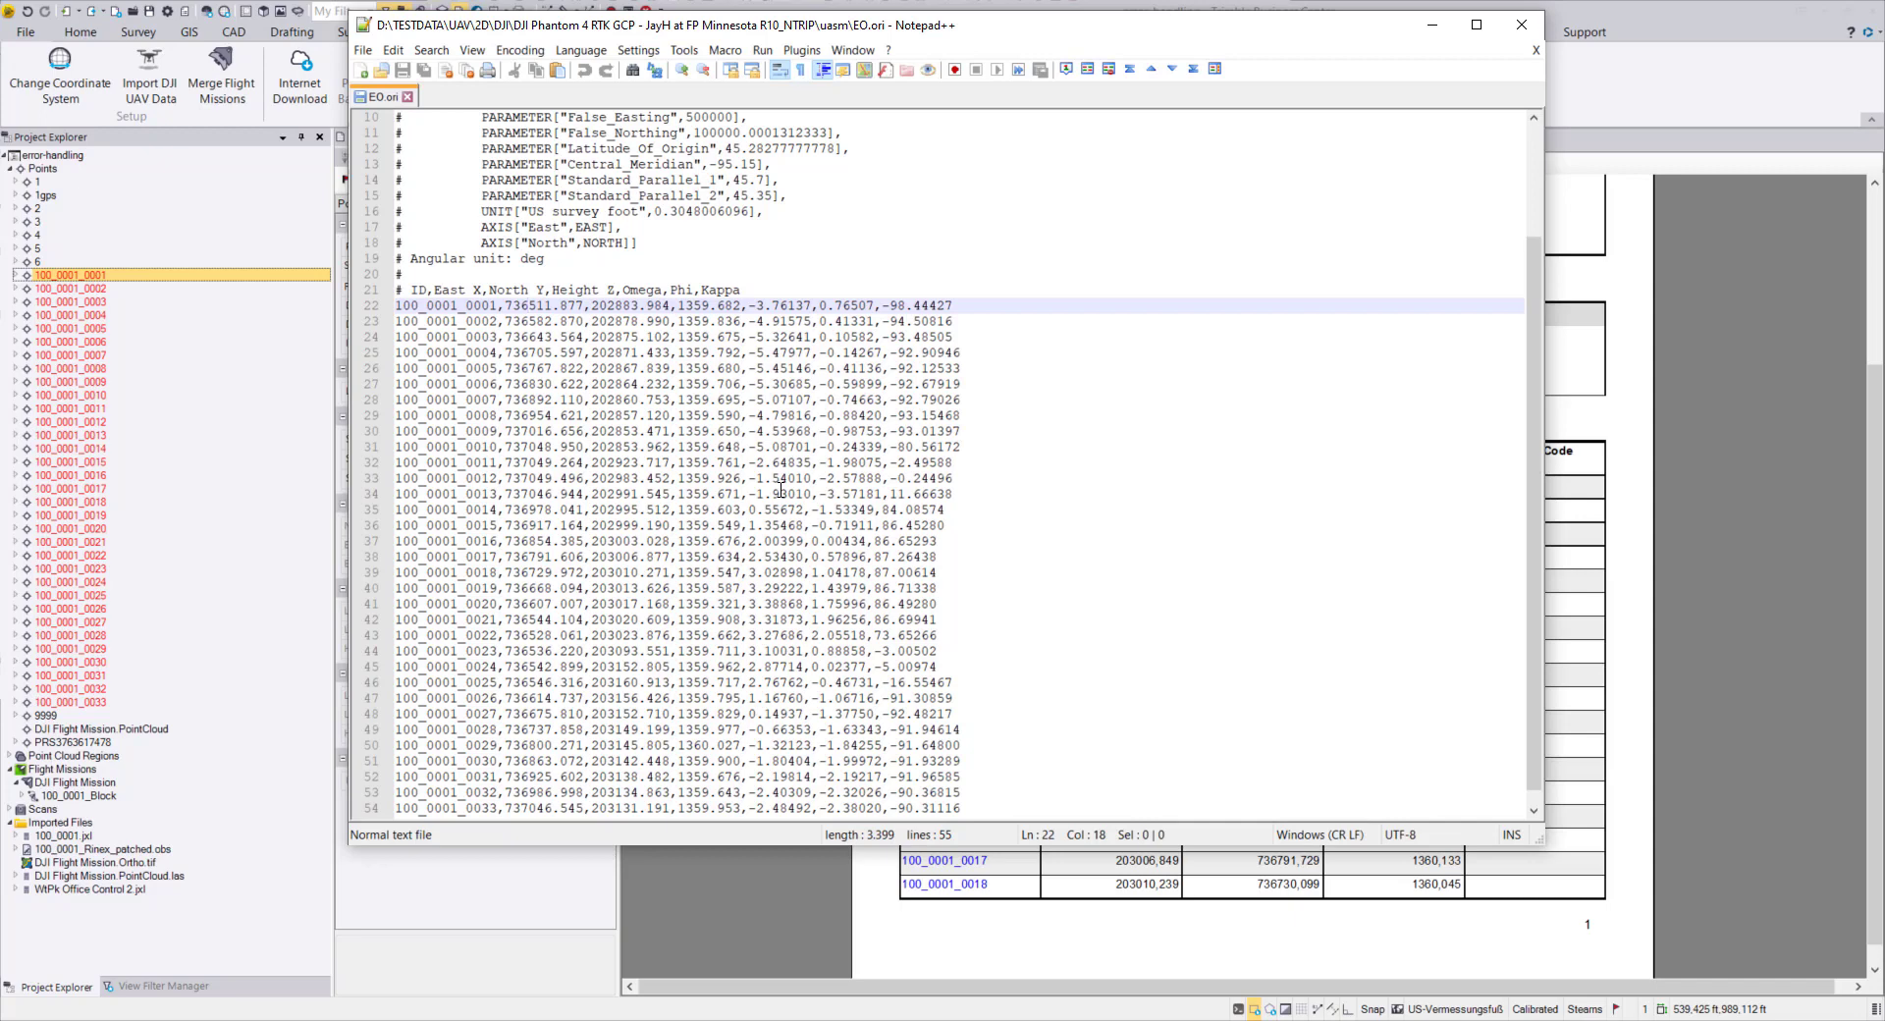
pyautogui.scroll(3, 768, 524)
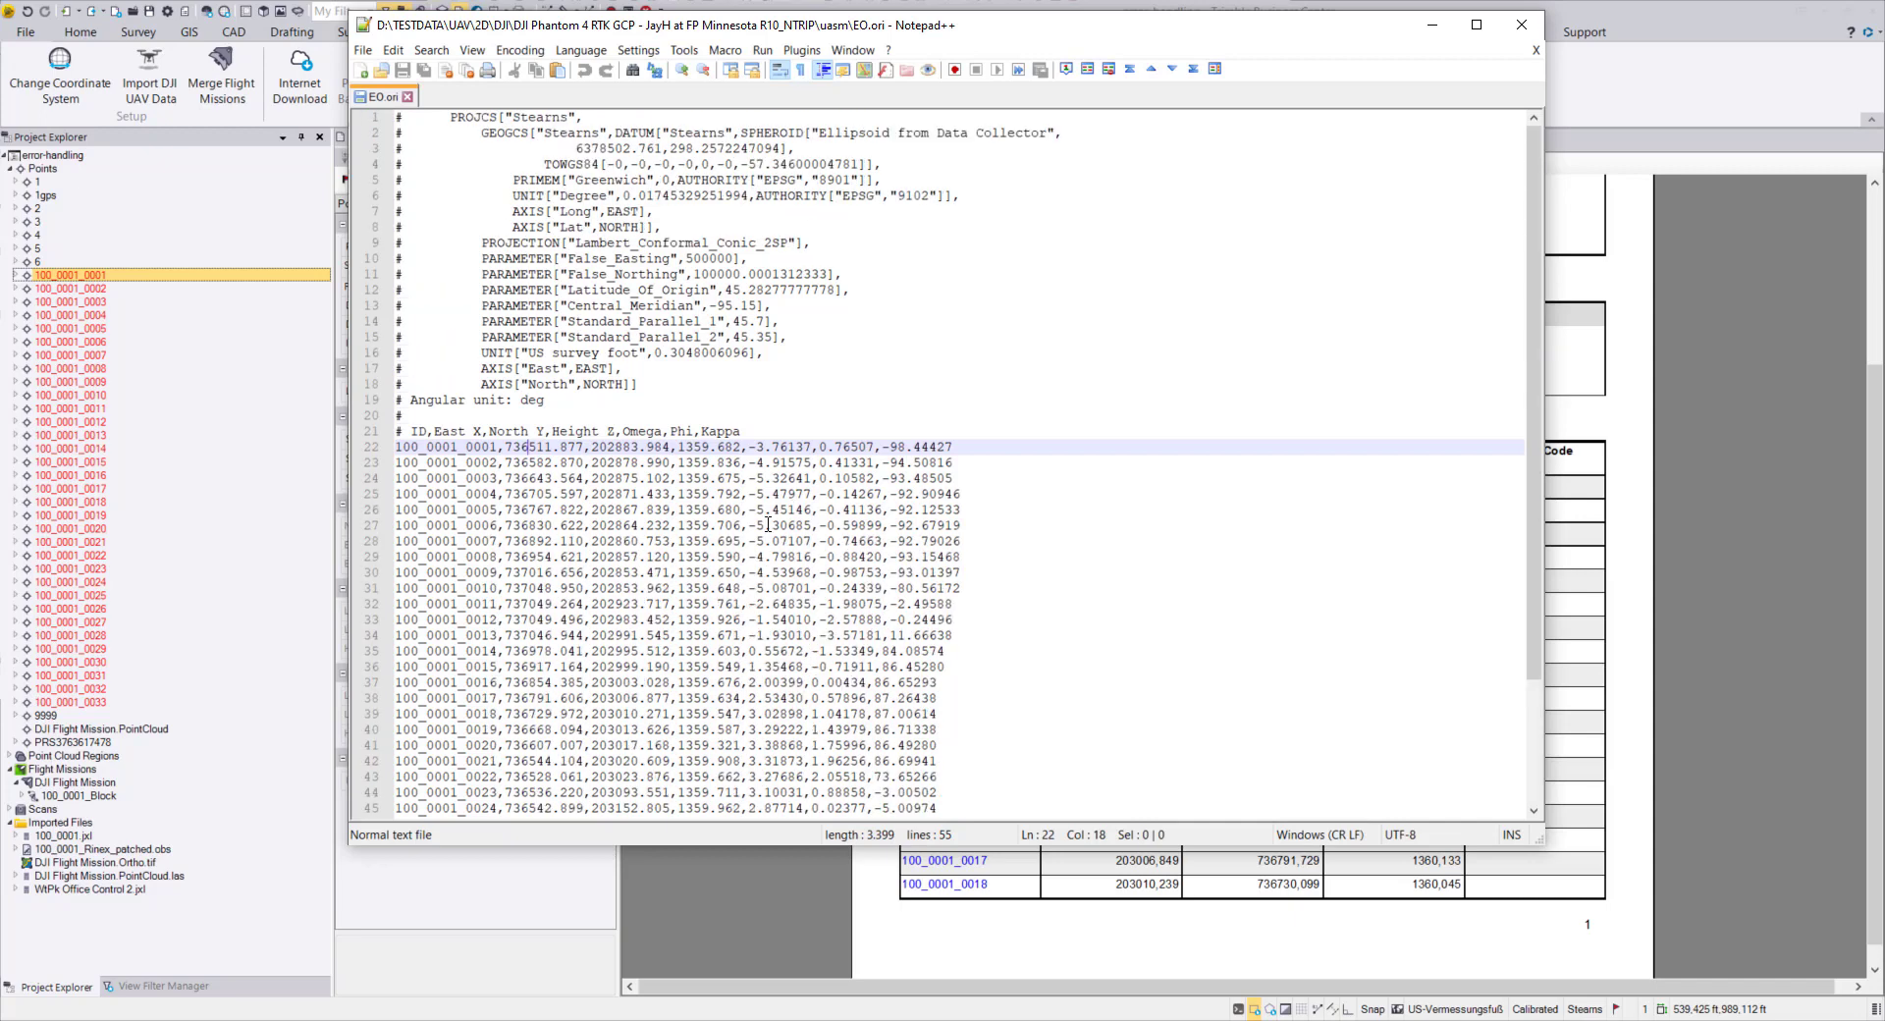